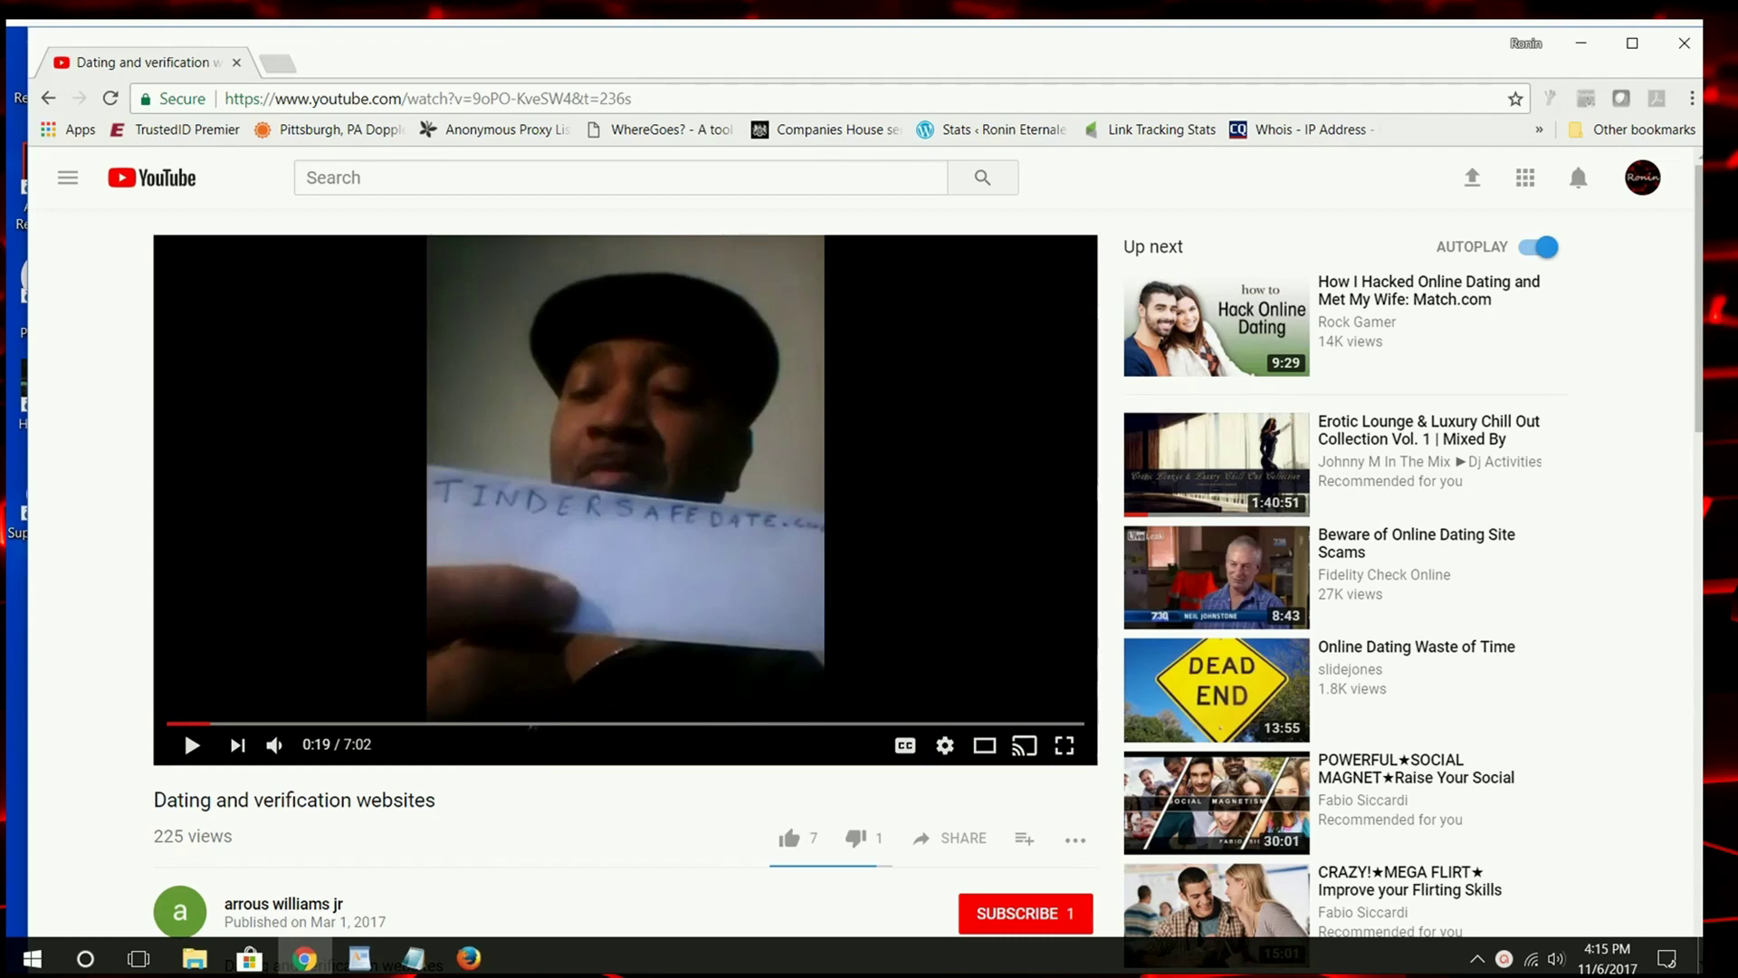
# Go to tindersafedate.com in Chrome and scroll through its verified profile and 18+ sign-up form
pyautogui.click(441, 97)
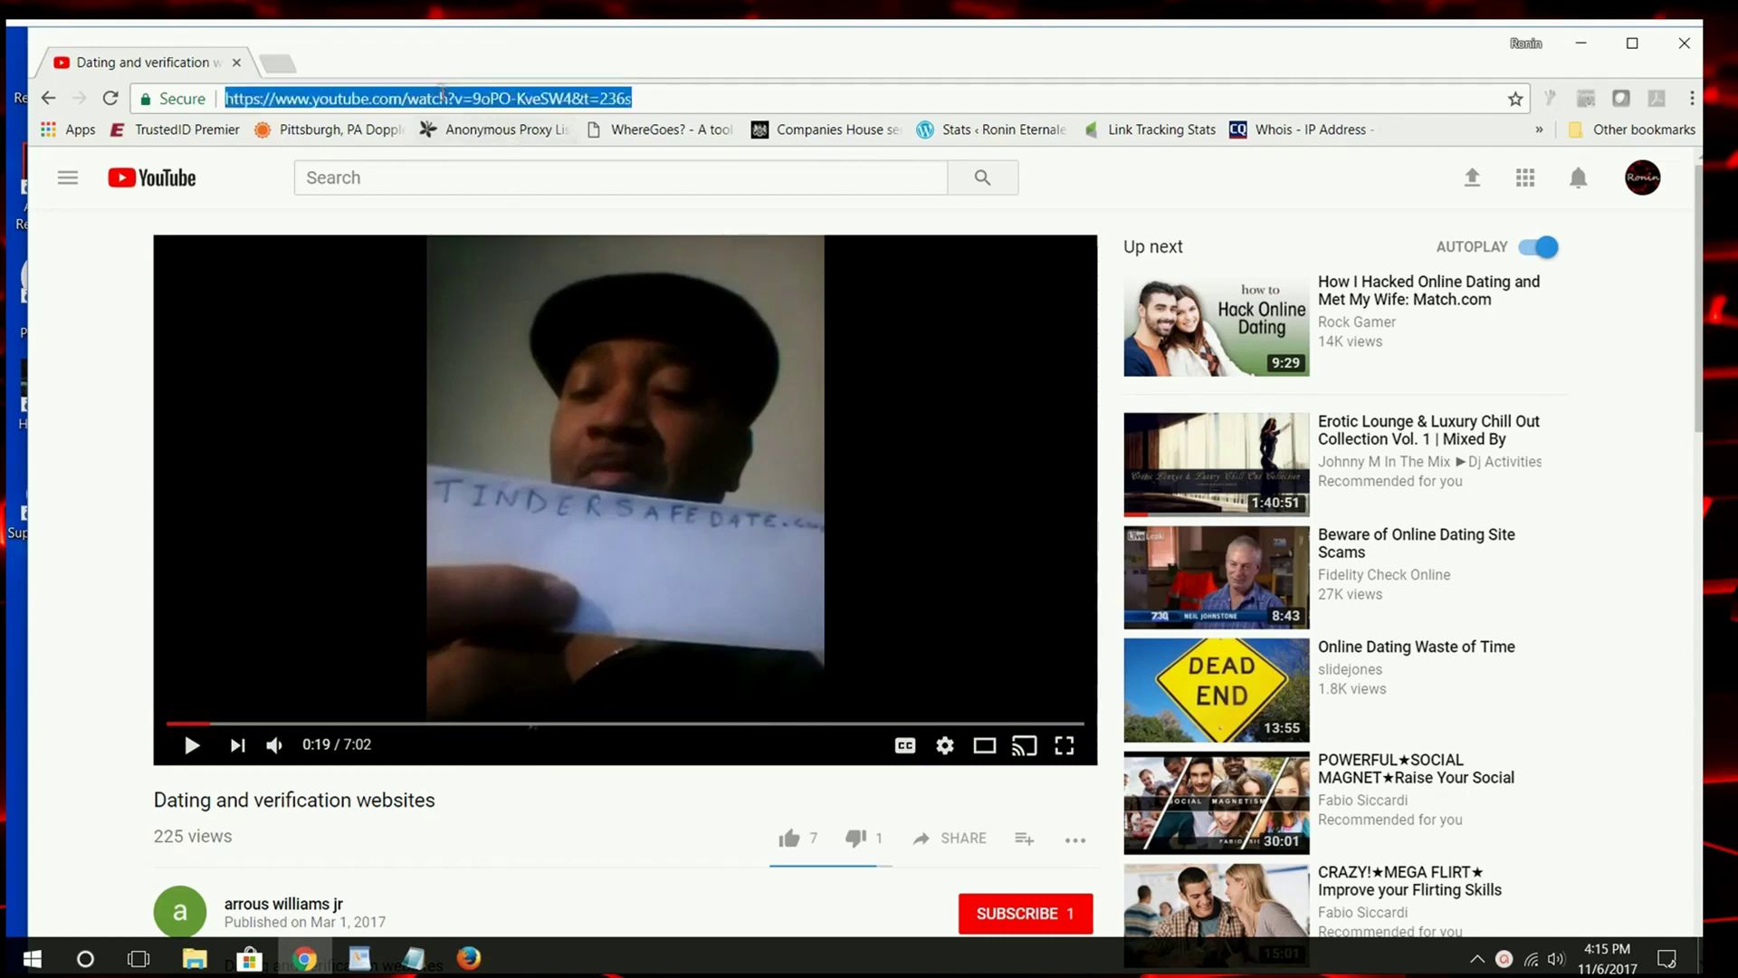
pyautogui.write('ti')
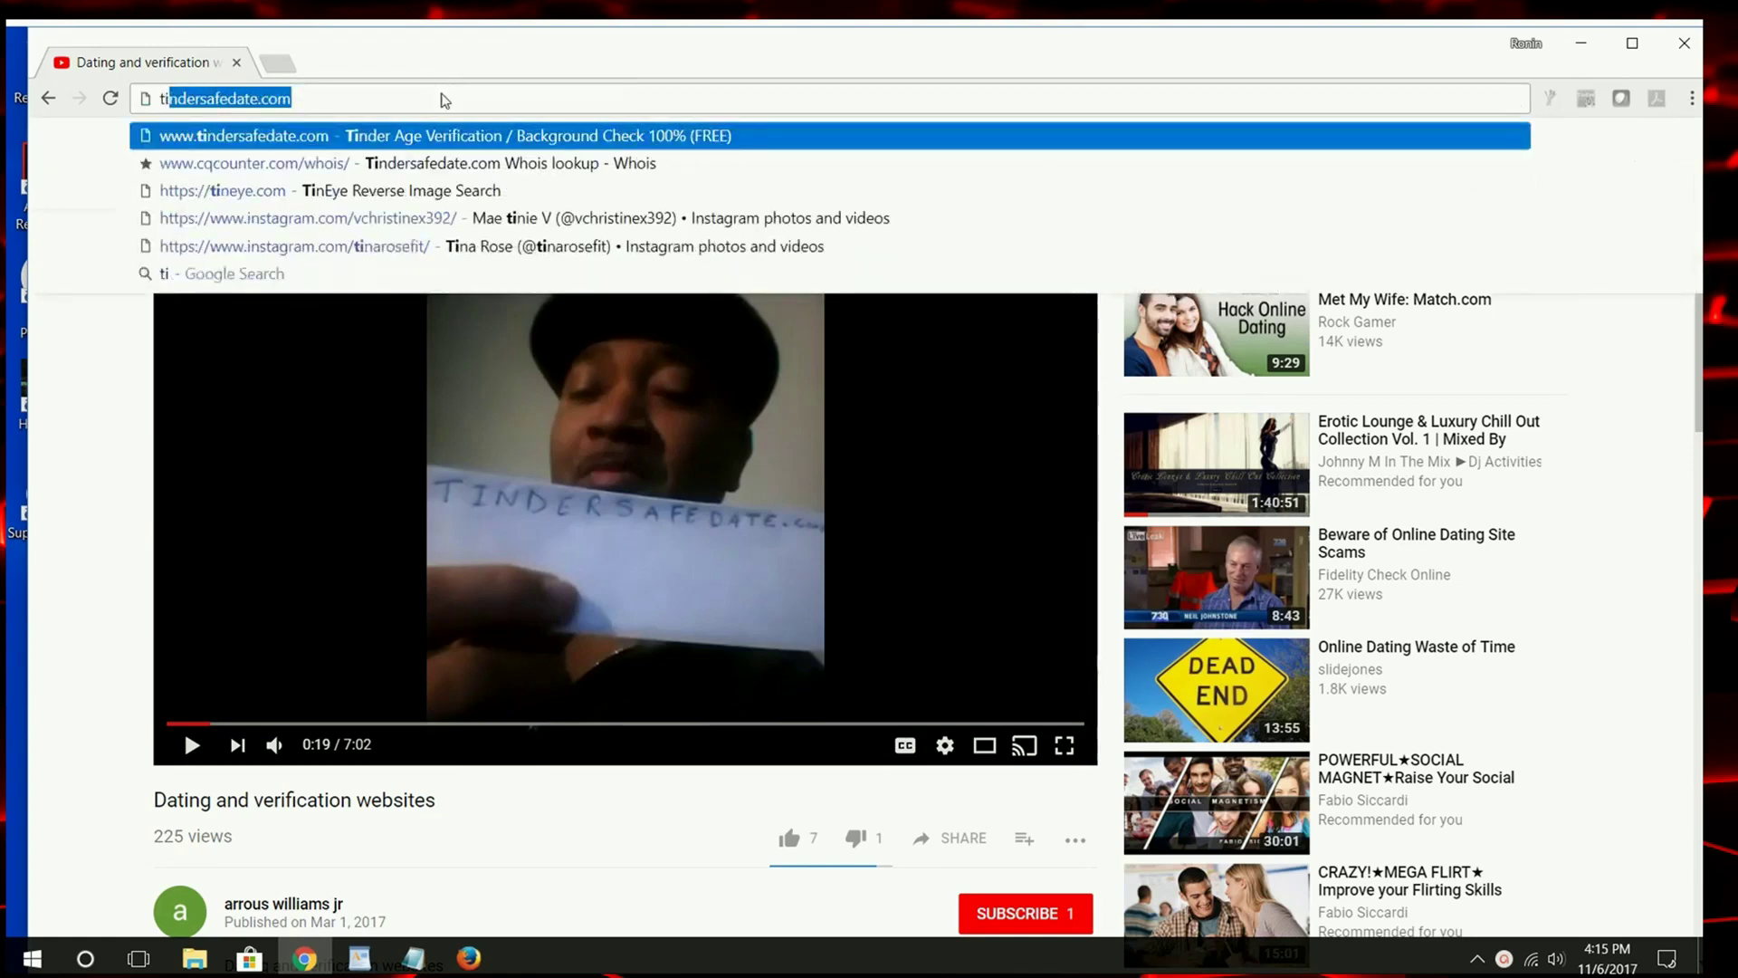
pyautogui.write('ndersafedate')
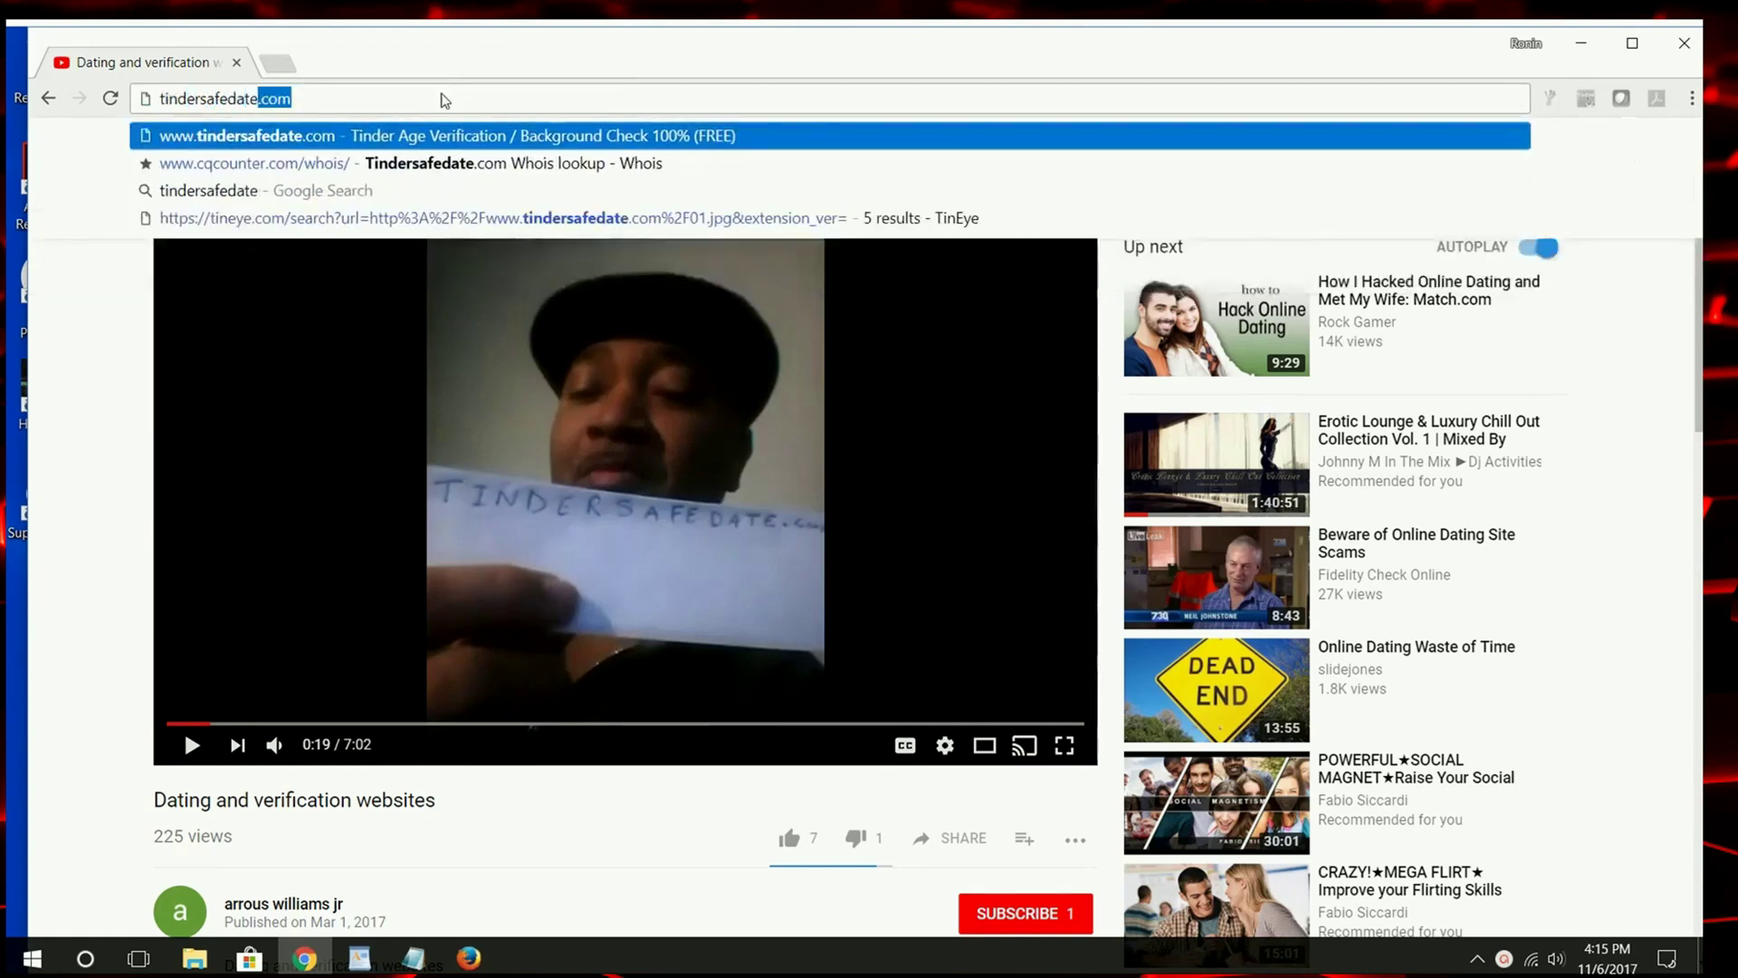
pyautogui.press('Return')
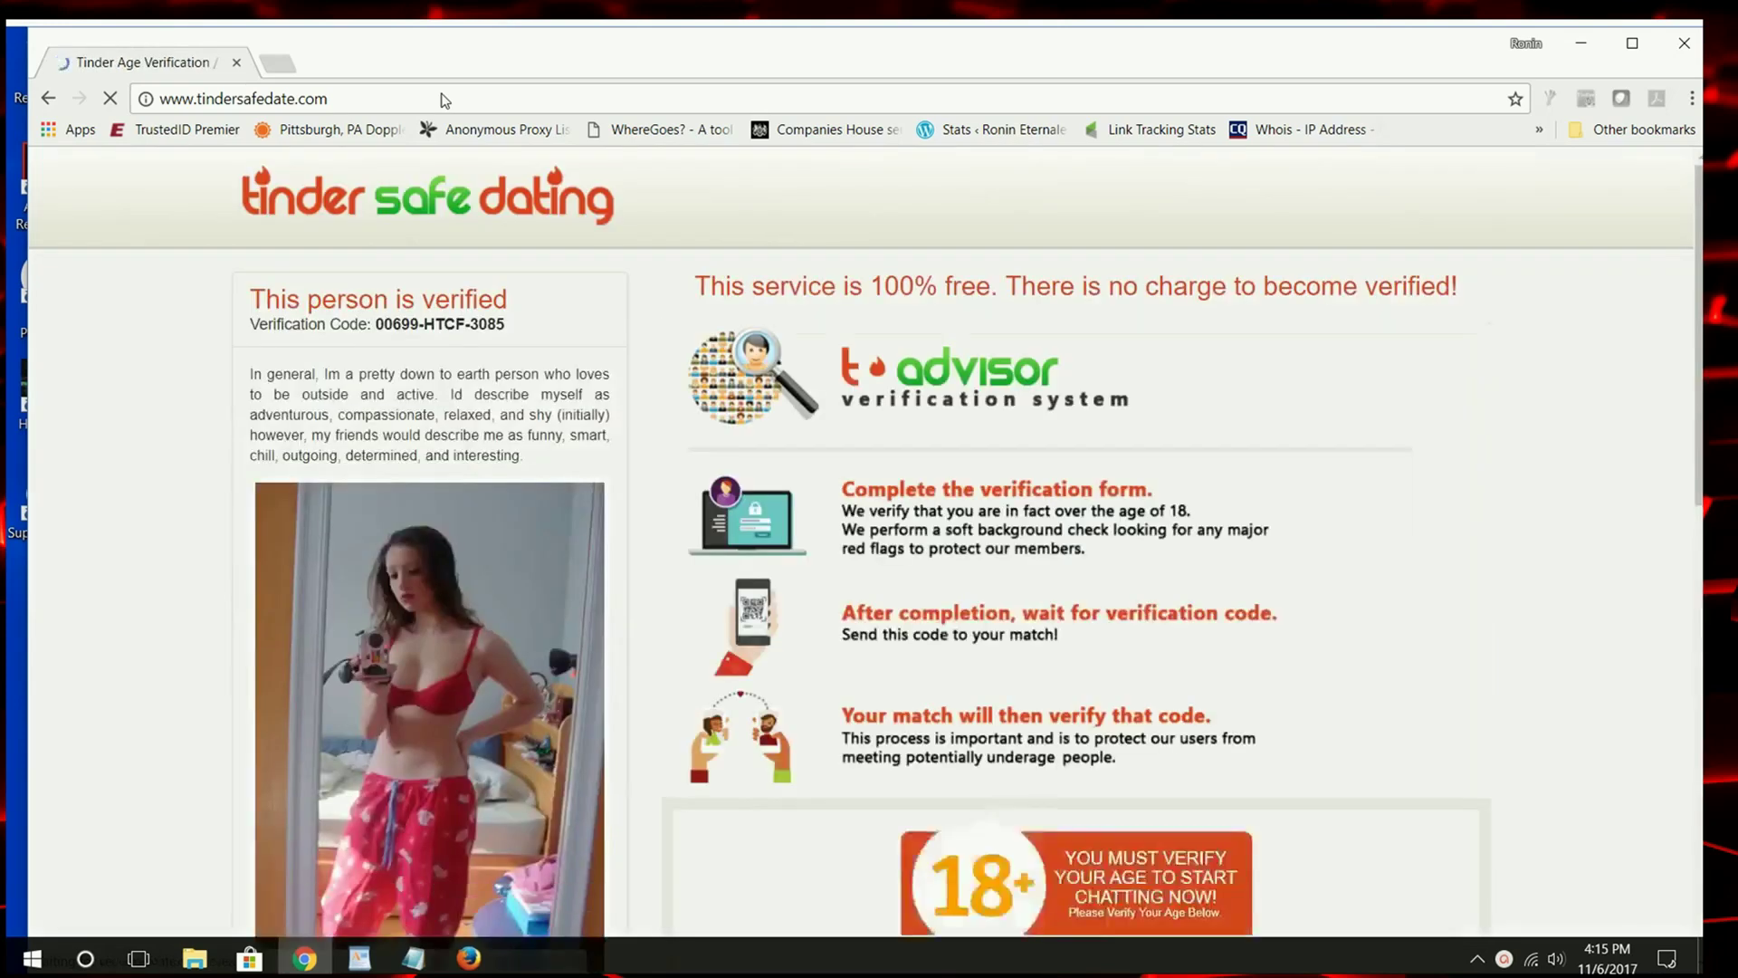
pyautogui.scroll(-1, 271, 280)
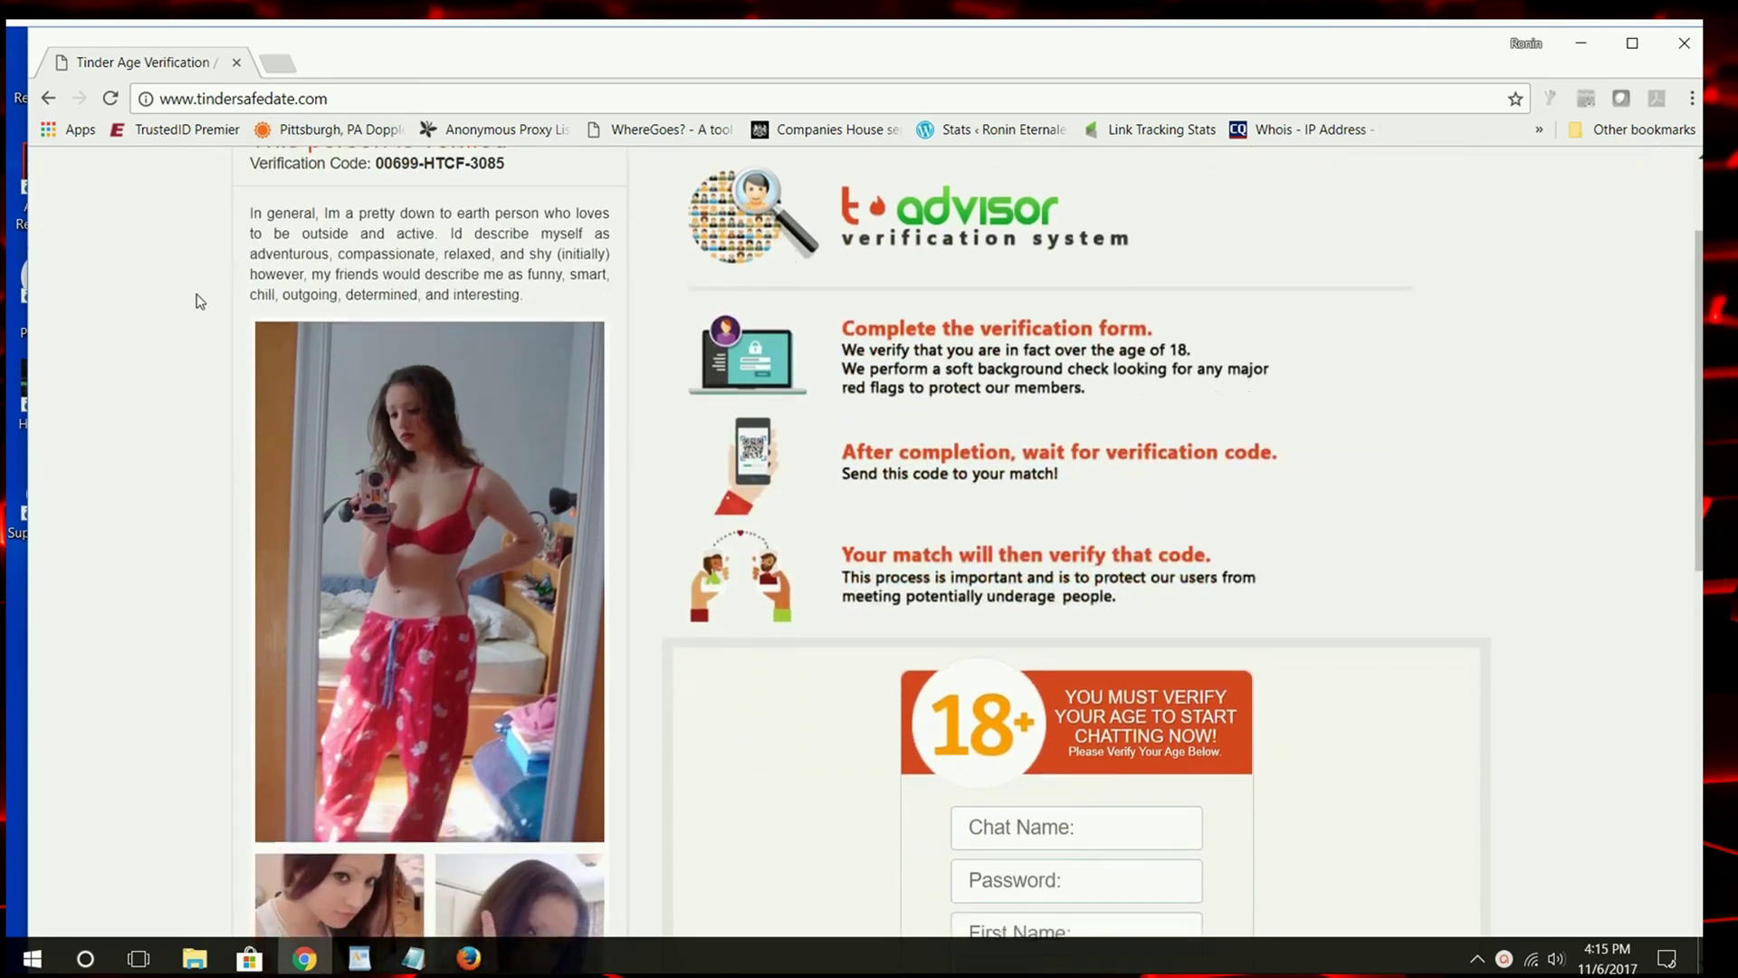
pyautogui.scroll(-2, 200, 300)
pyautogui.scroll(-2, 200, 300)
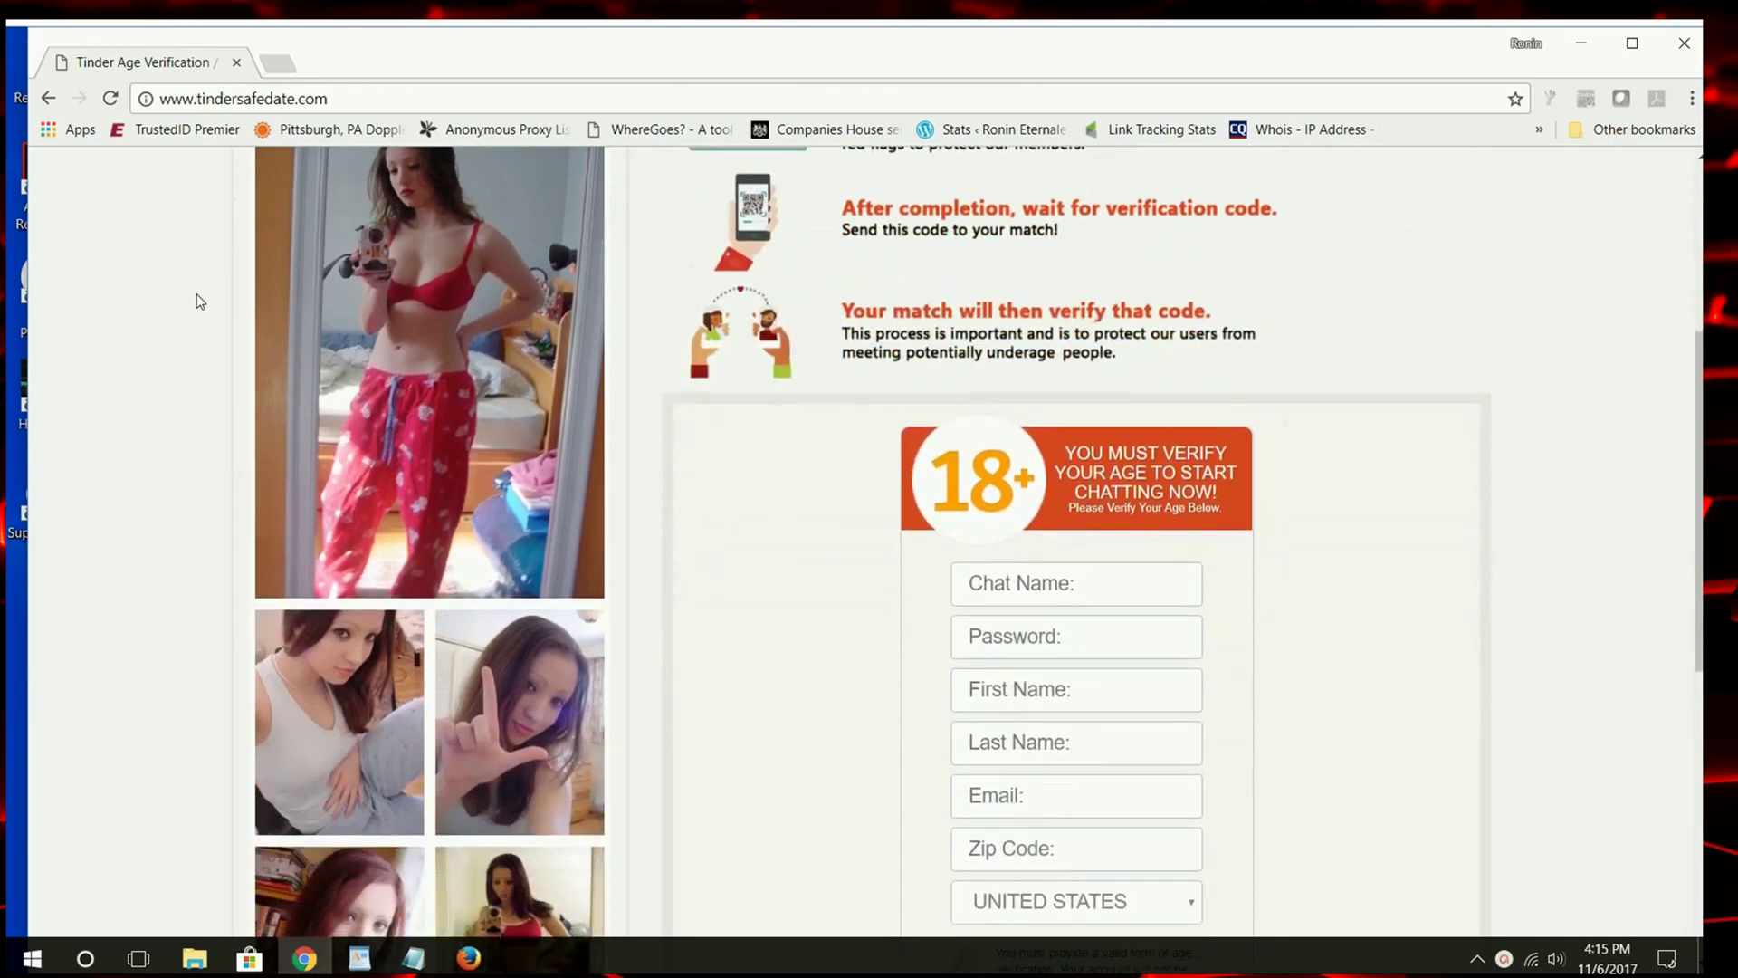
pyautogui.scroll(3, 200, 300)
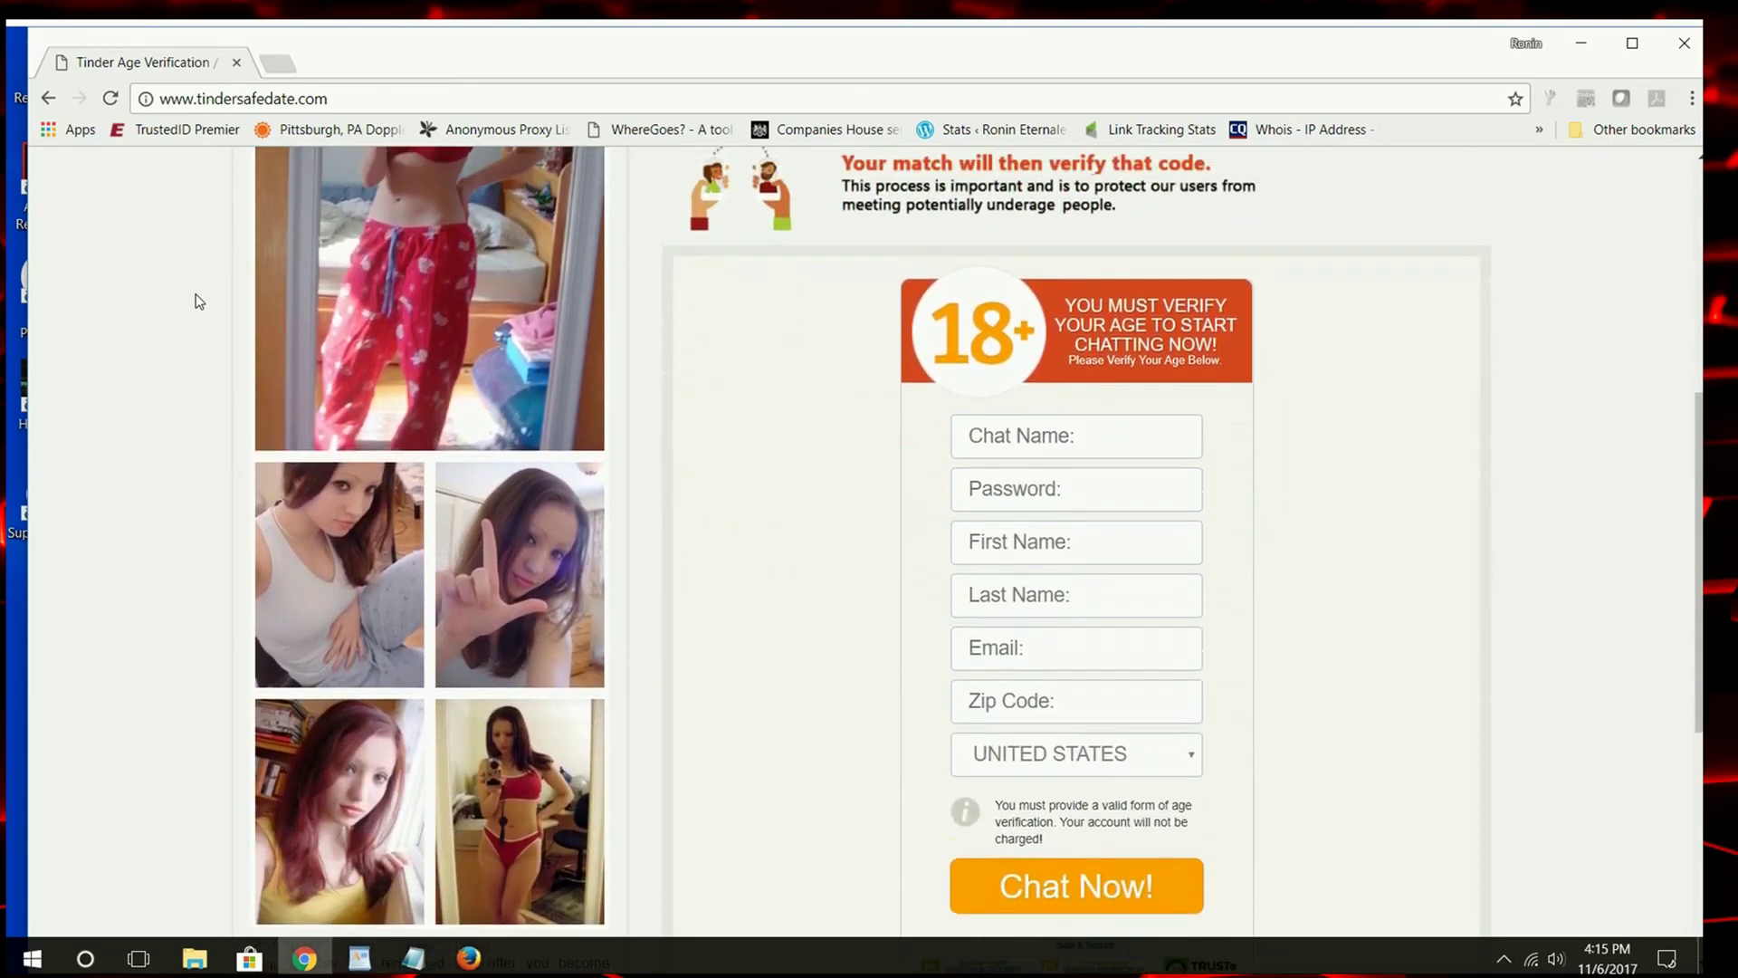
pyautogui.scroll(1, 200, 300)
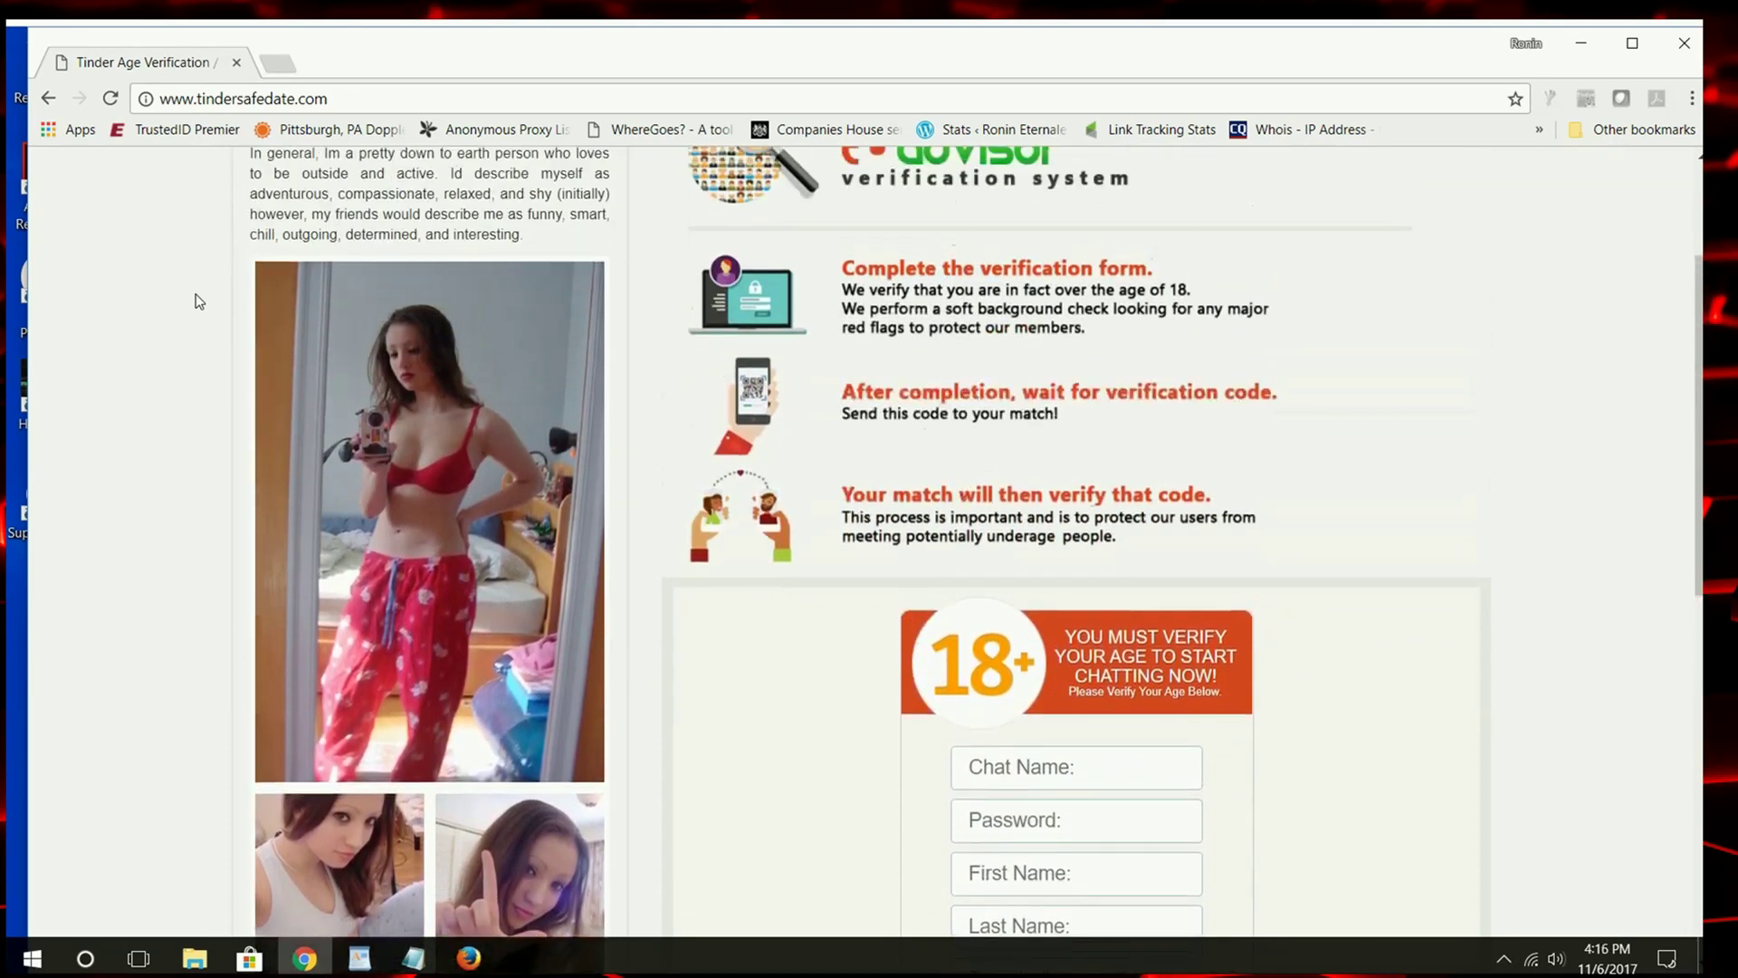
pyautogui.scroll(1, 199, 301)
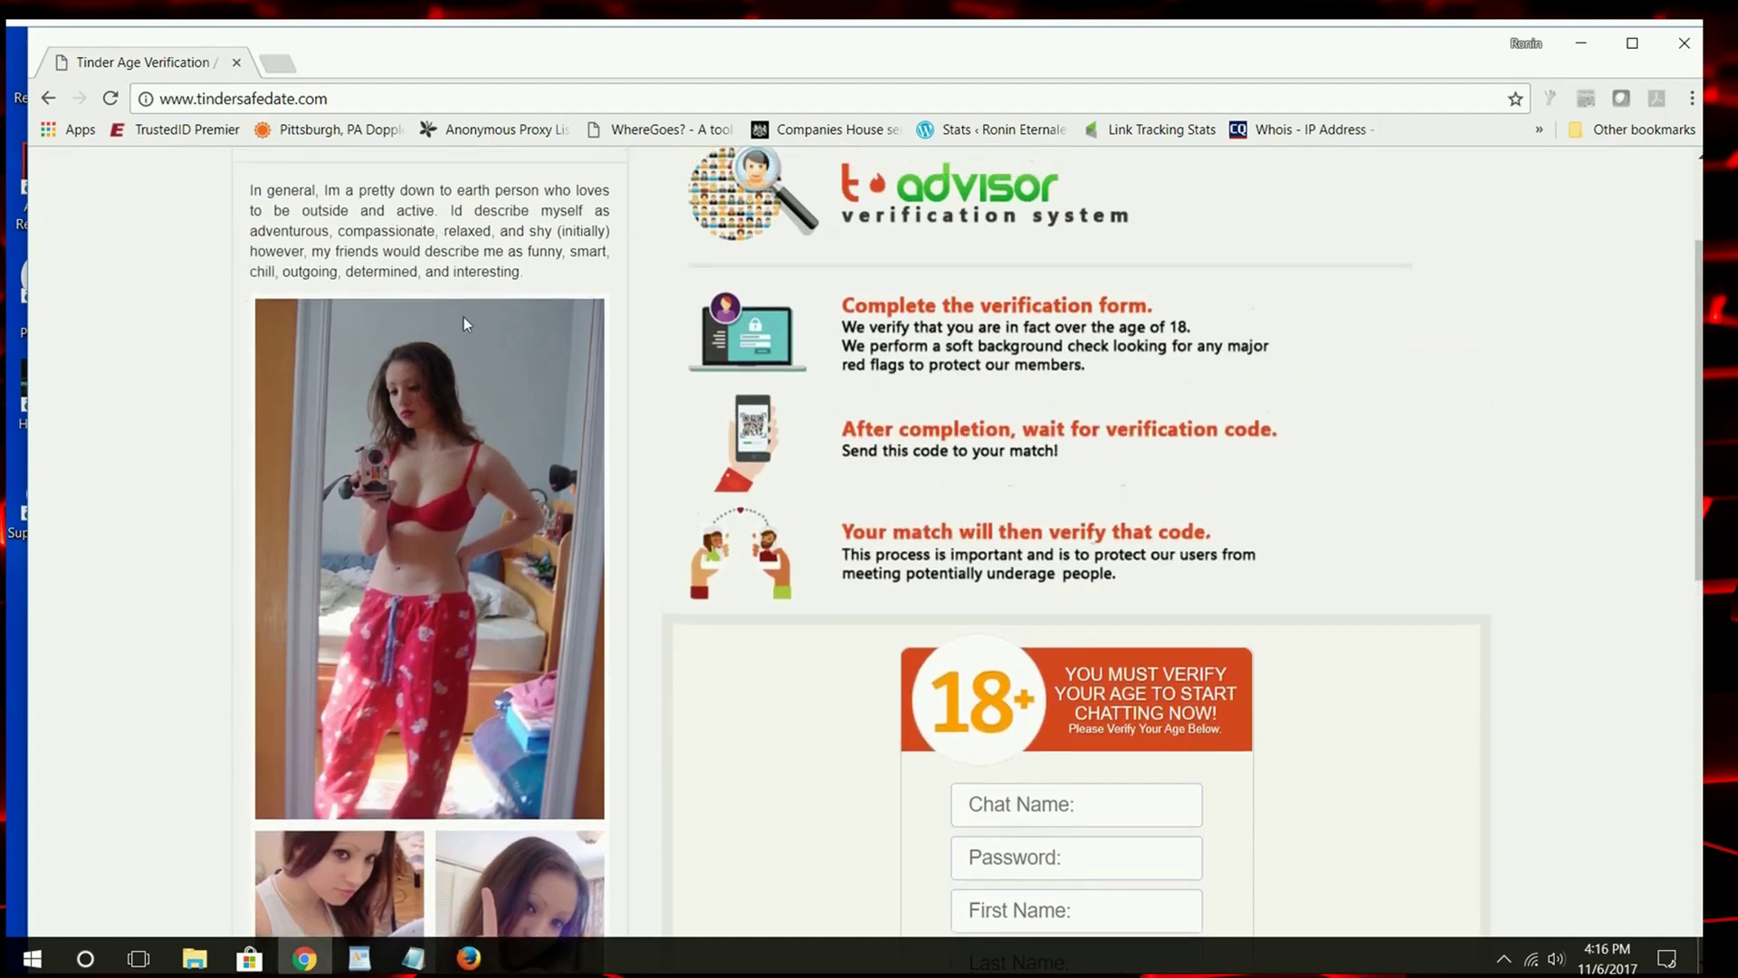
# Reverse-search the main profile photo on TinEye, scroll its 5 matches, then close the results tab
pyautogui.rightClick(448, 320)
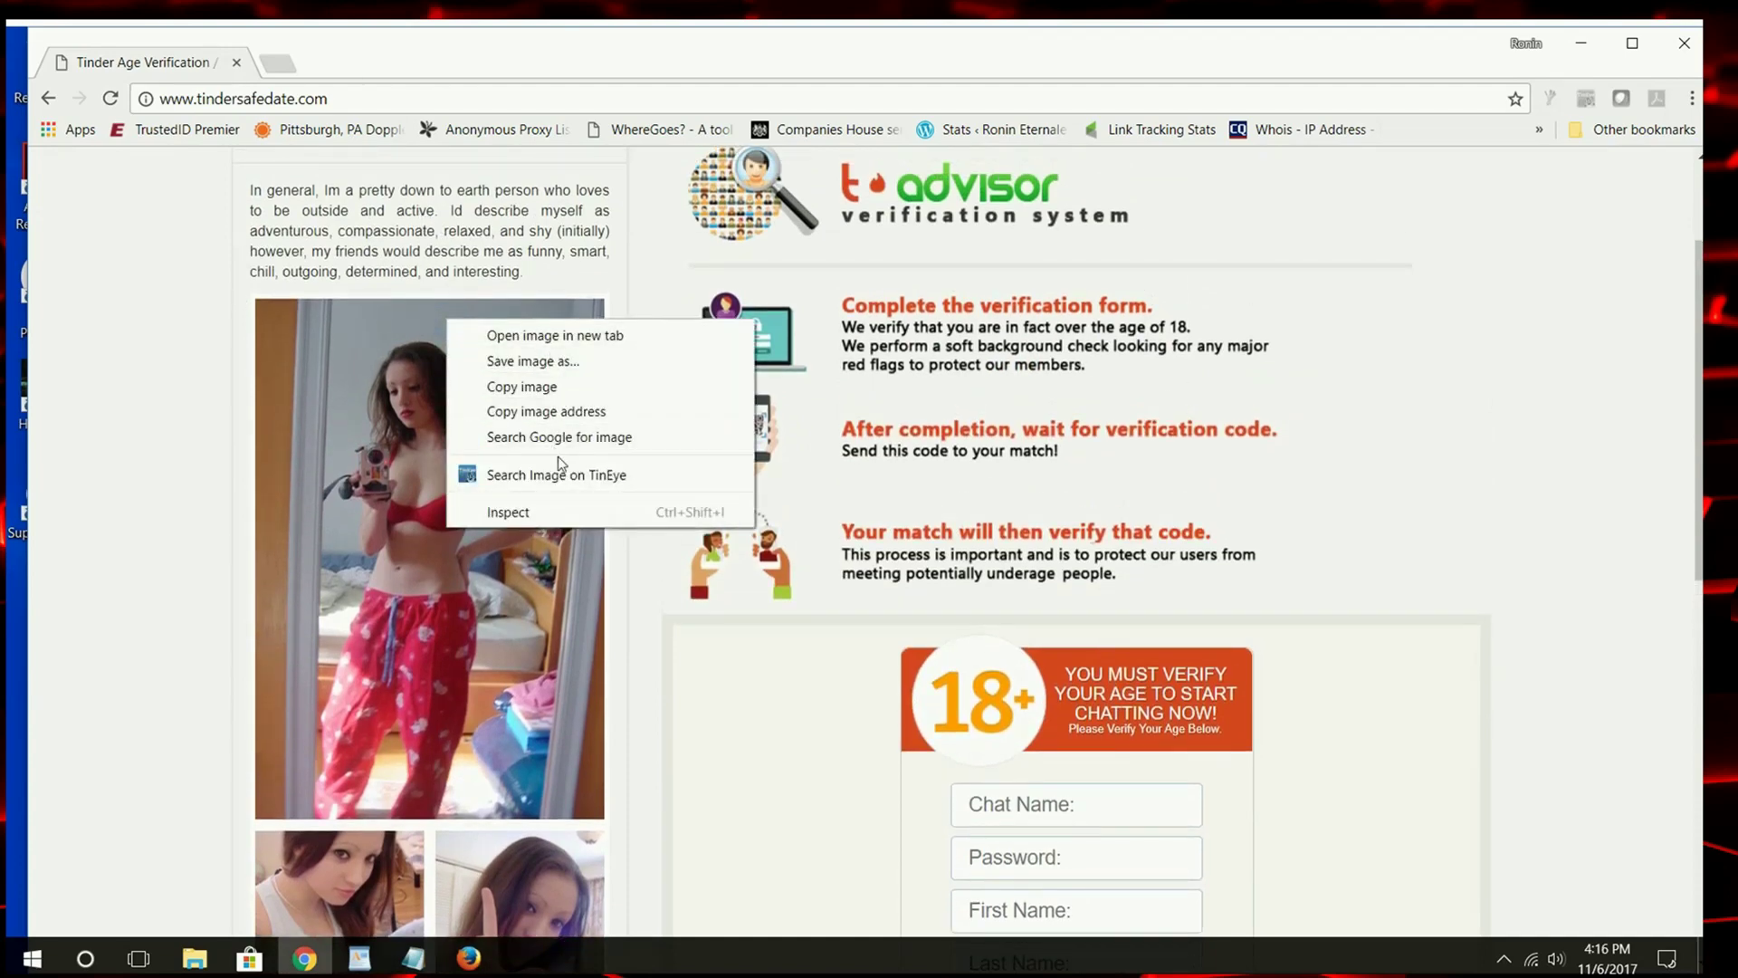
pyautogui.click(562, 479)
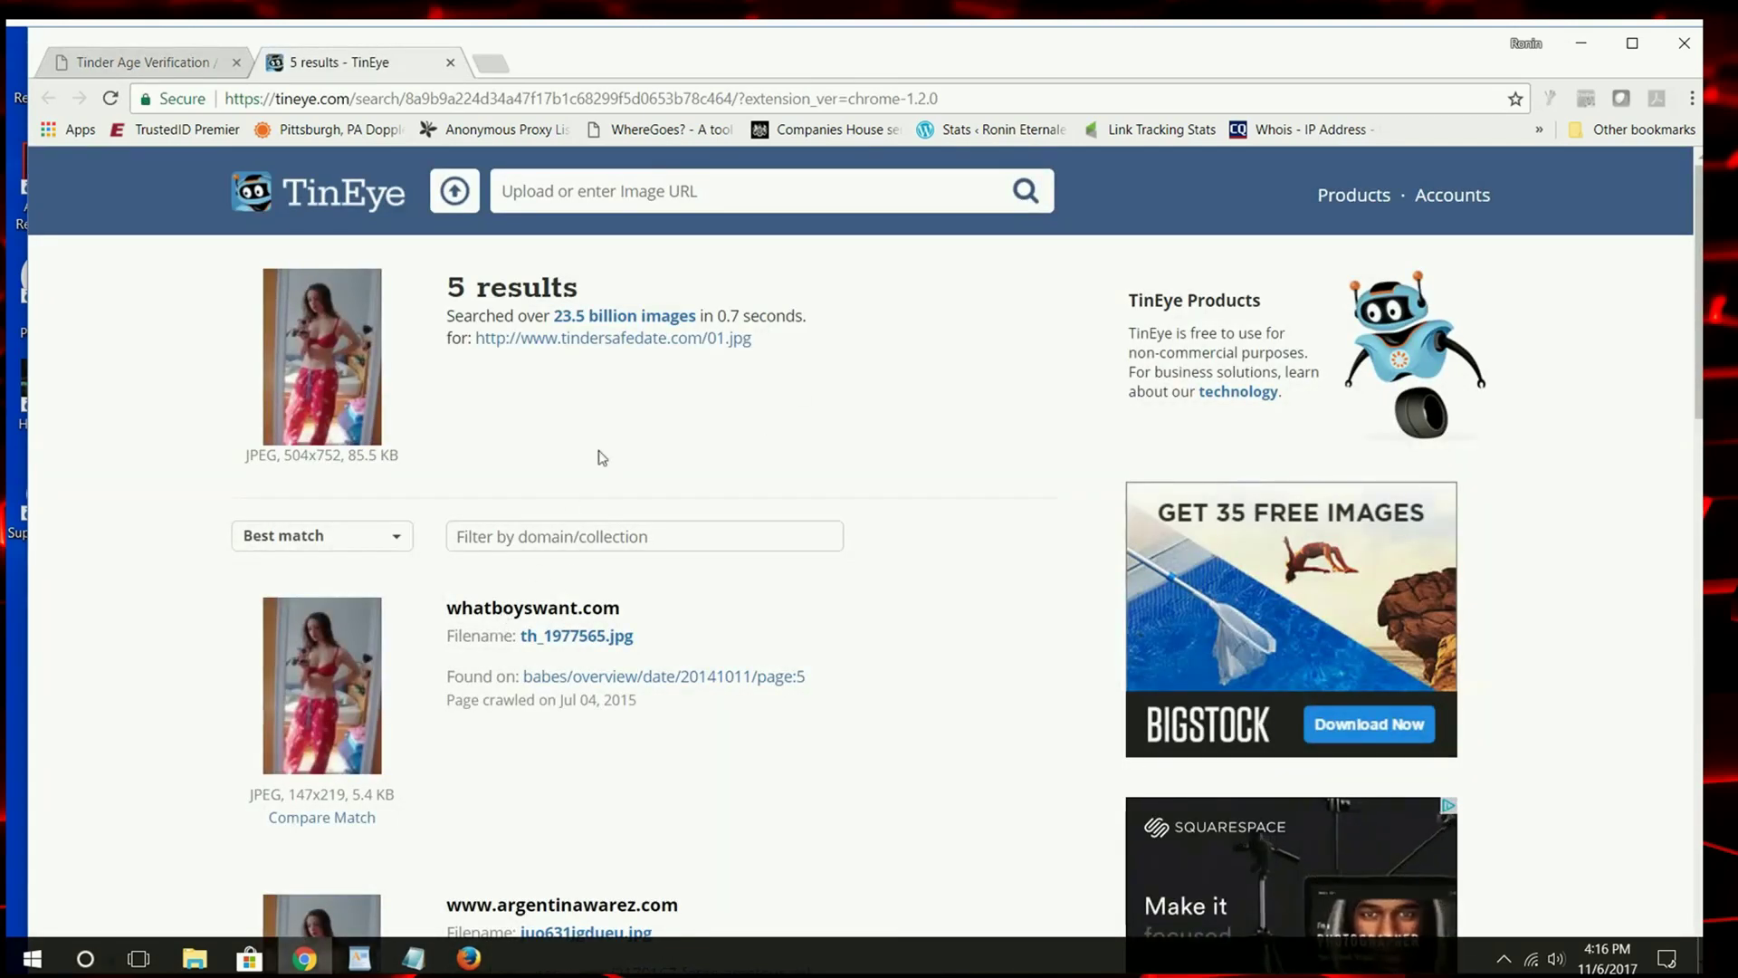
pyautogui.scroll(-3, 640, 469)
pyautogui.scroll(-2, 794, 461)
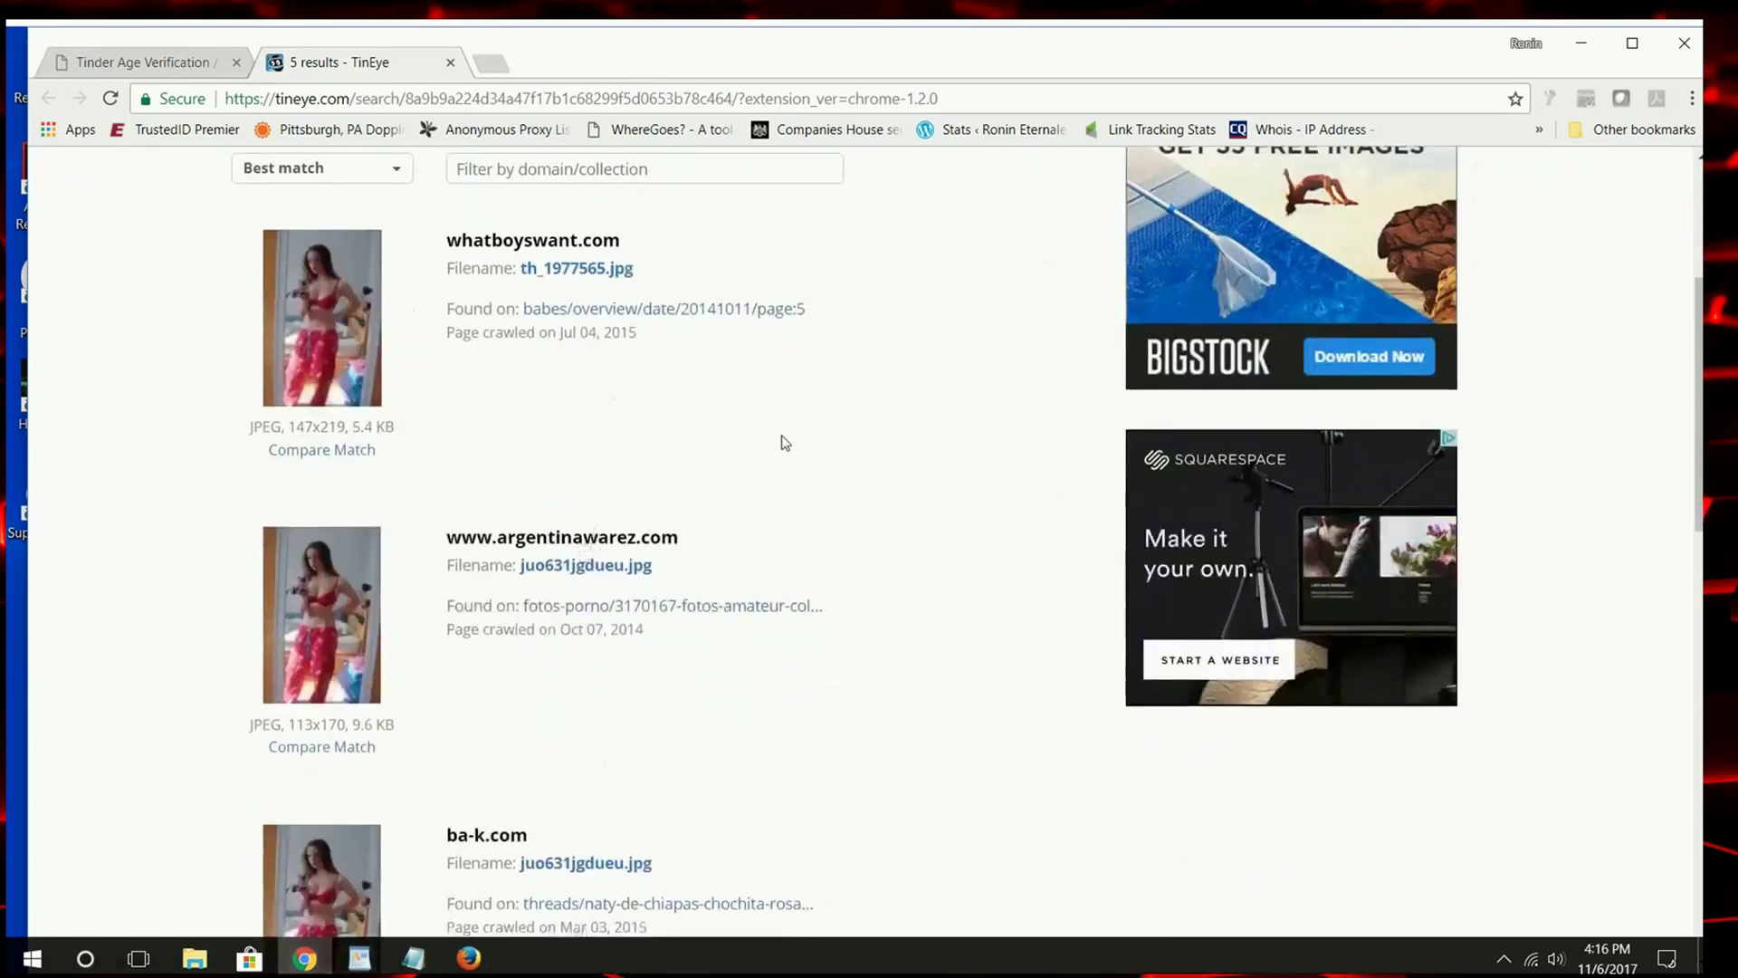
pyautogui.scroll(-3, 783, 439)
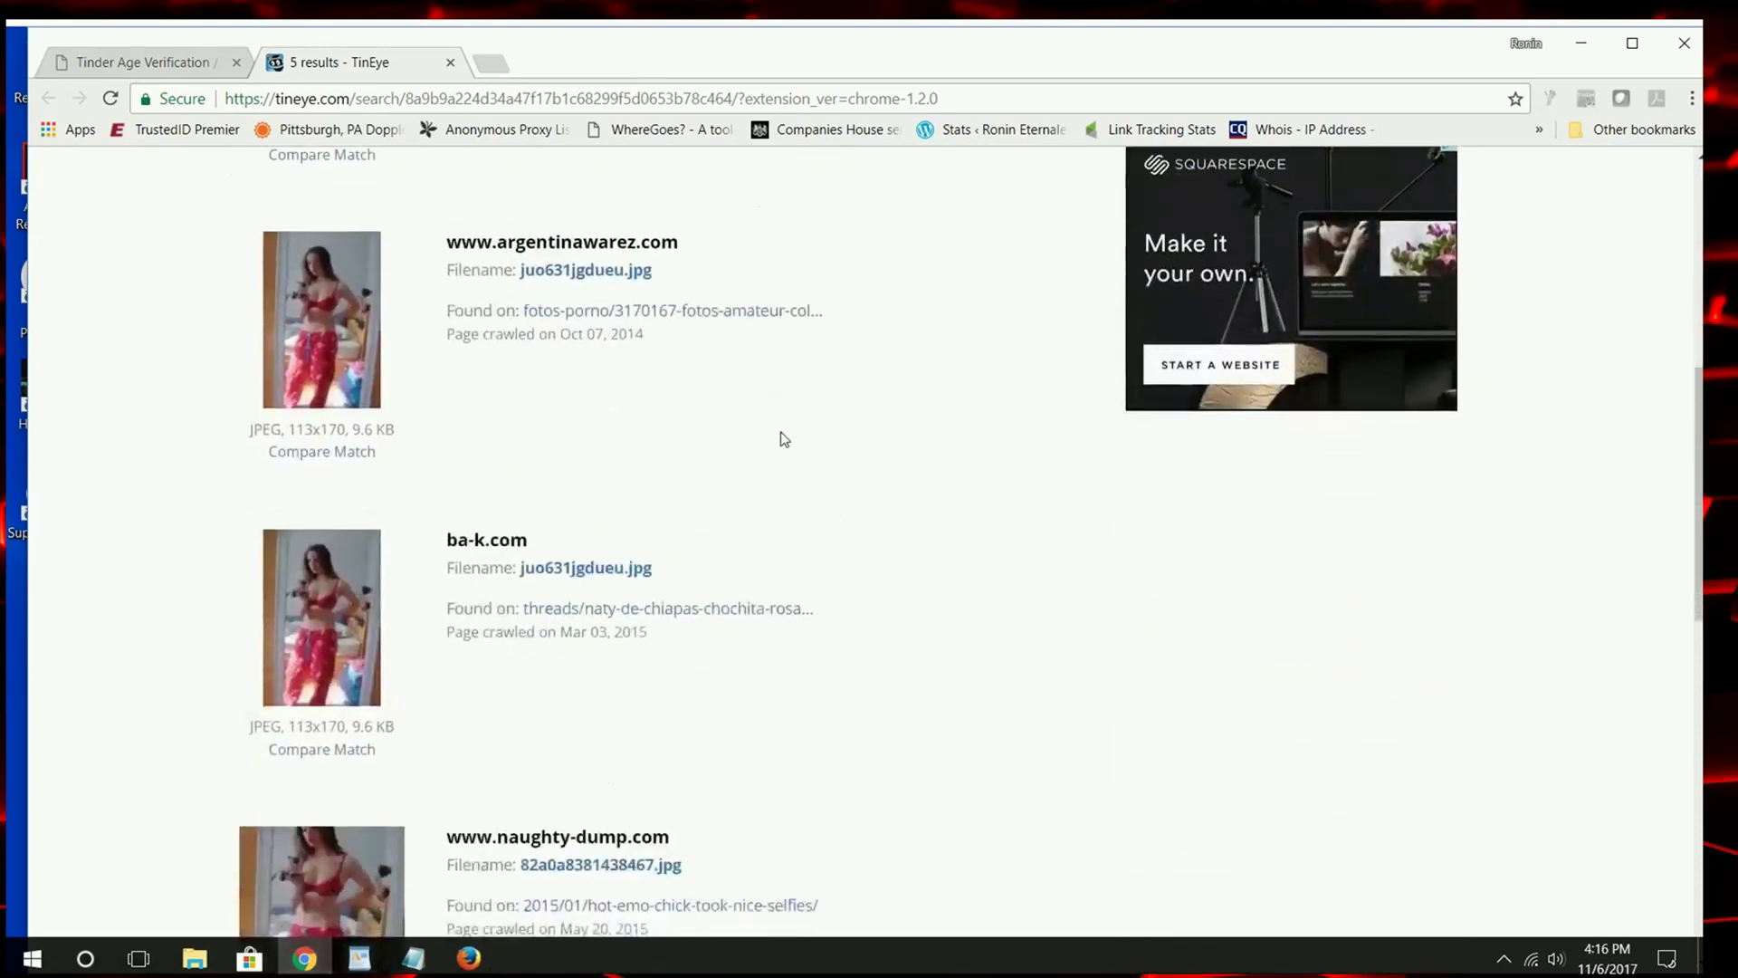
pyautogui.scroll(-2, 784, 439)
pyautogui.scroll(-4, 783, 440)
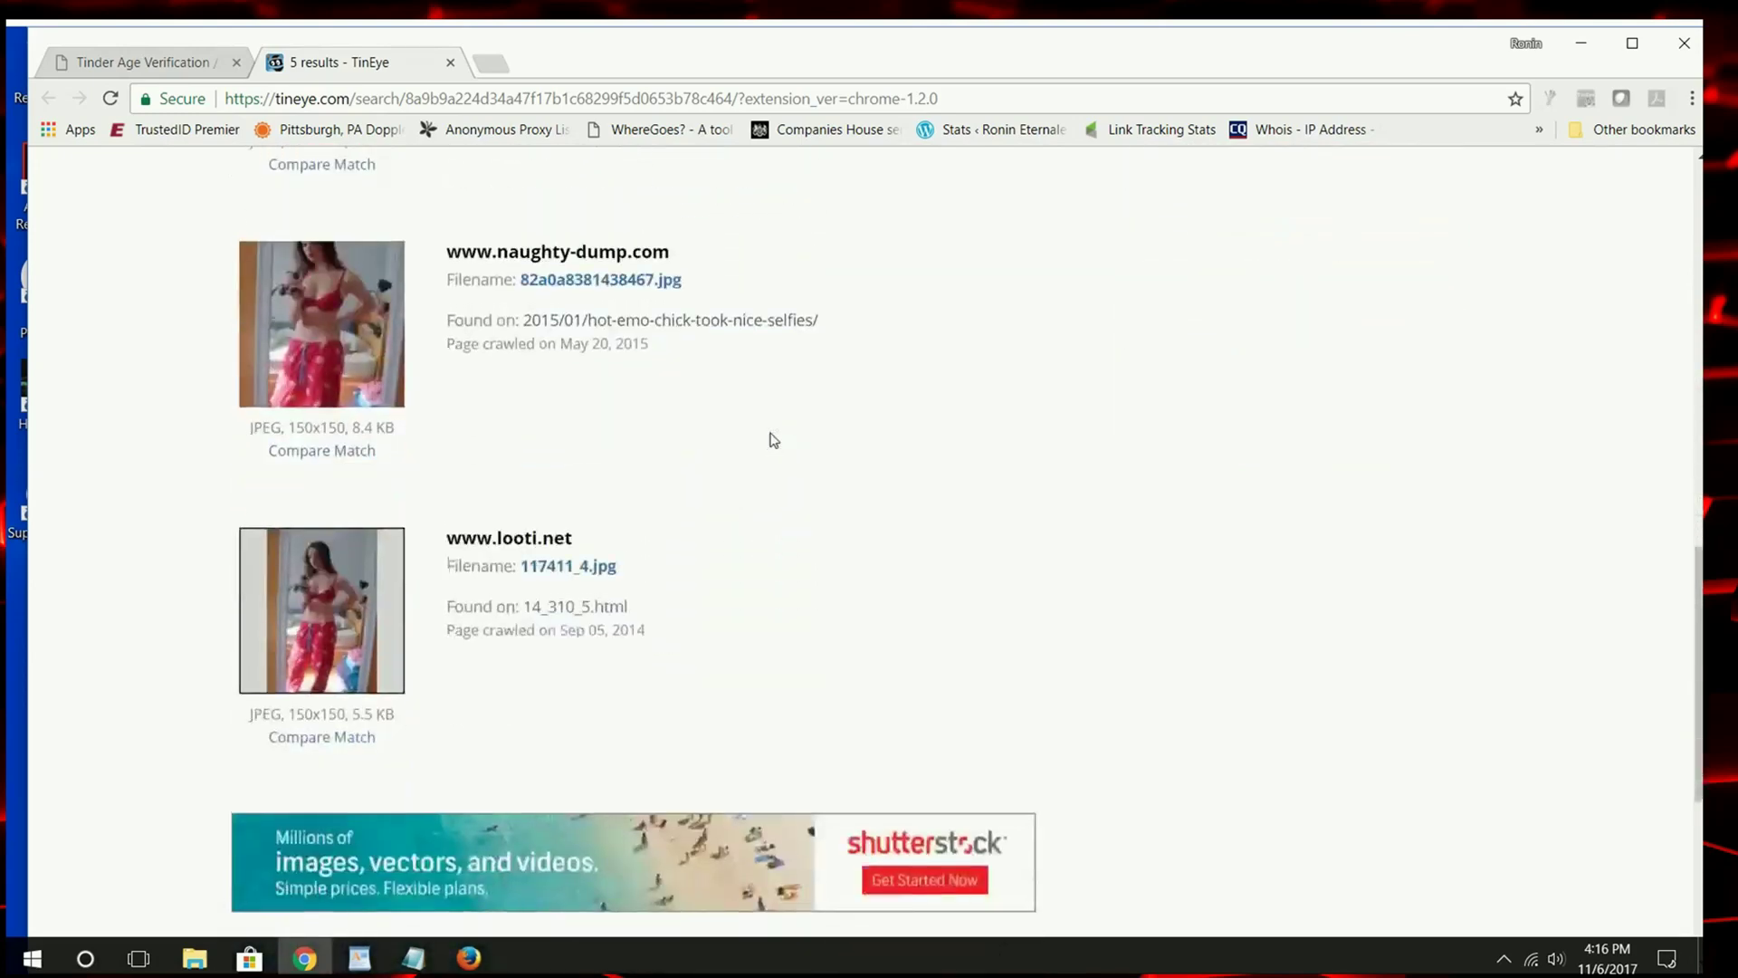
pyautogui.scroll(3, 773, 441)
pyautogui.scroll(6, 773, 439)
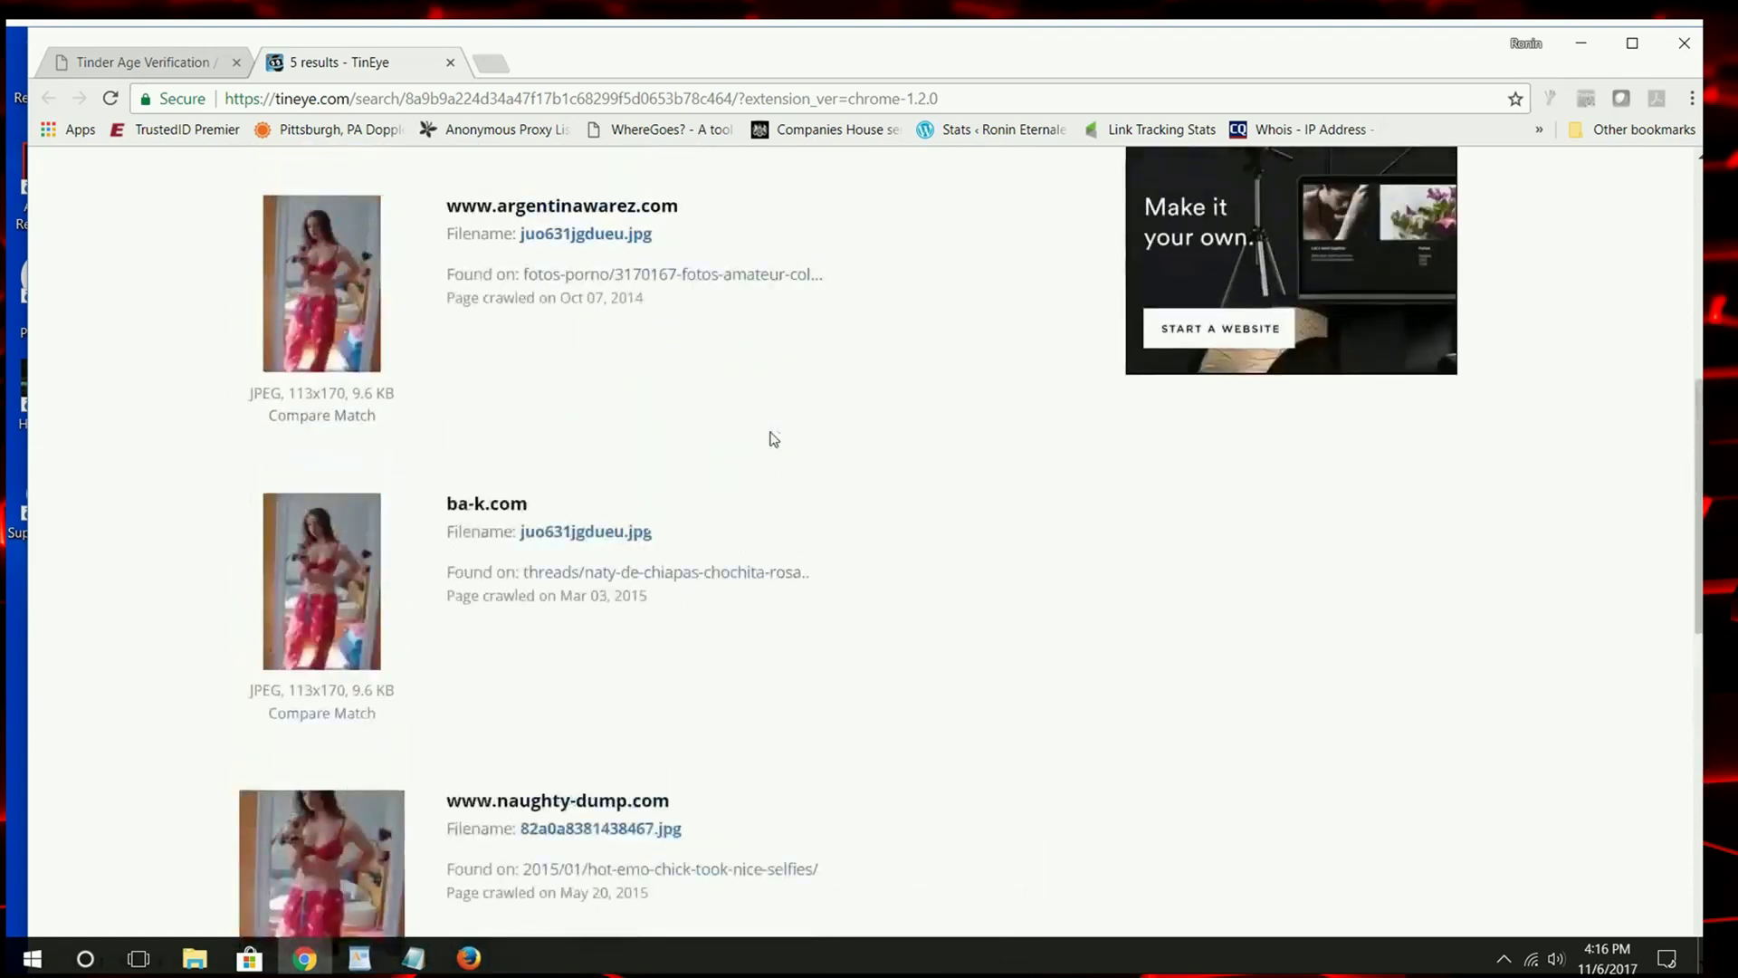
pyautogui.scroll(1, 773, 439)
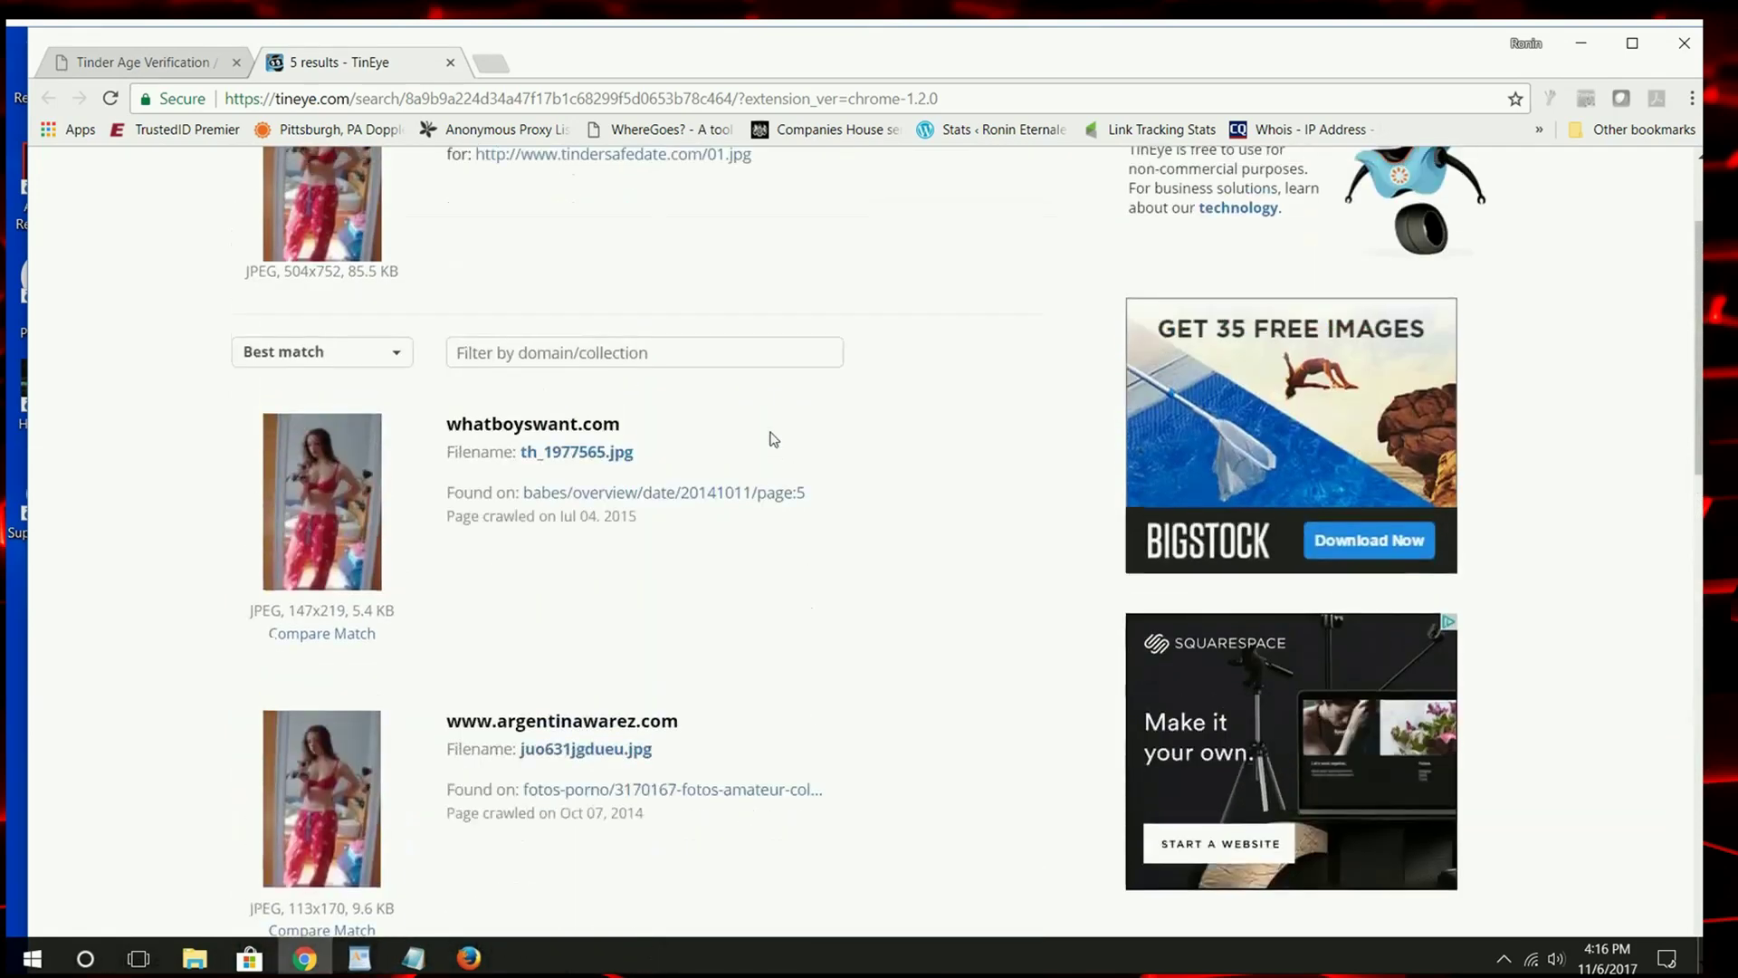
pyautogui.scroll(2, 773, 439)
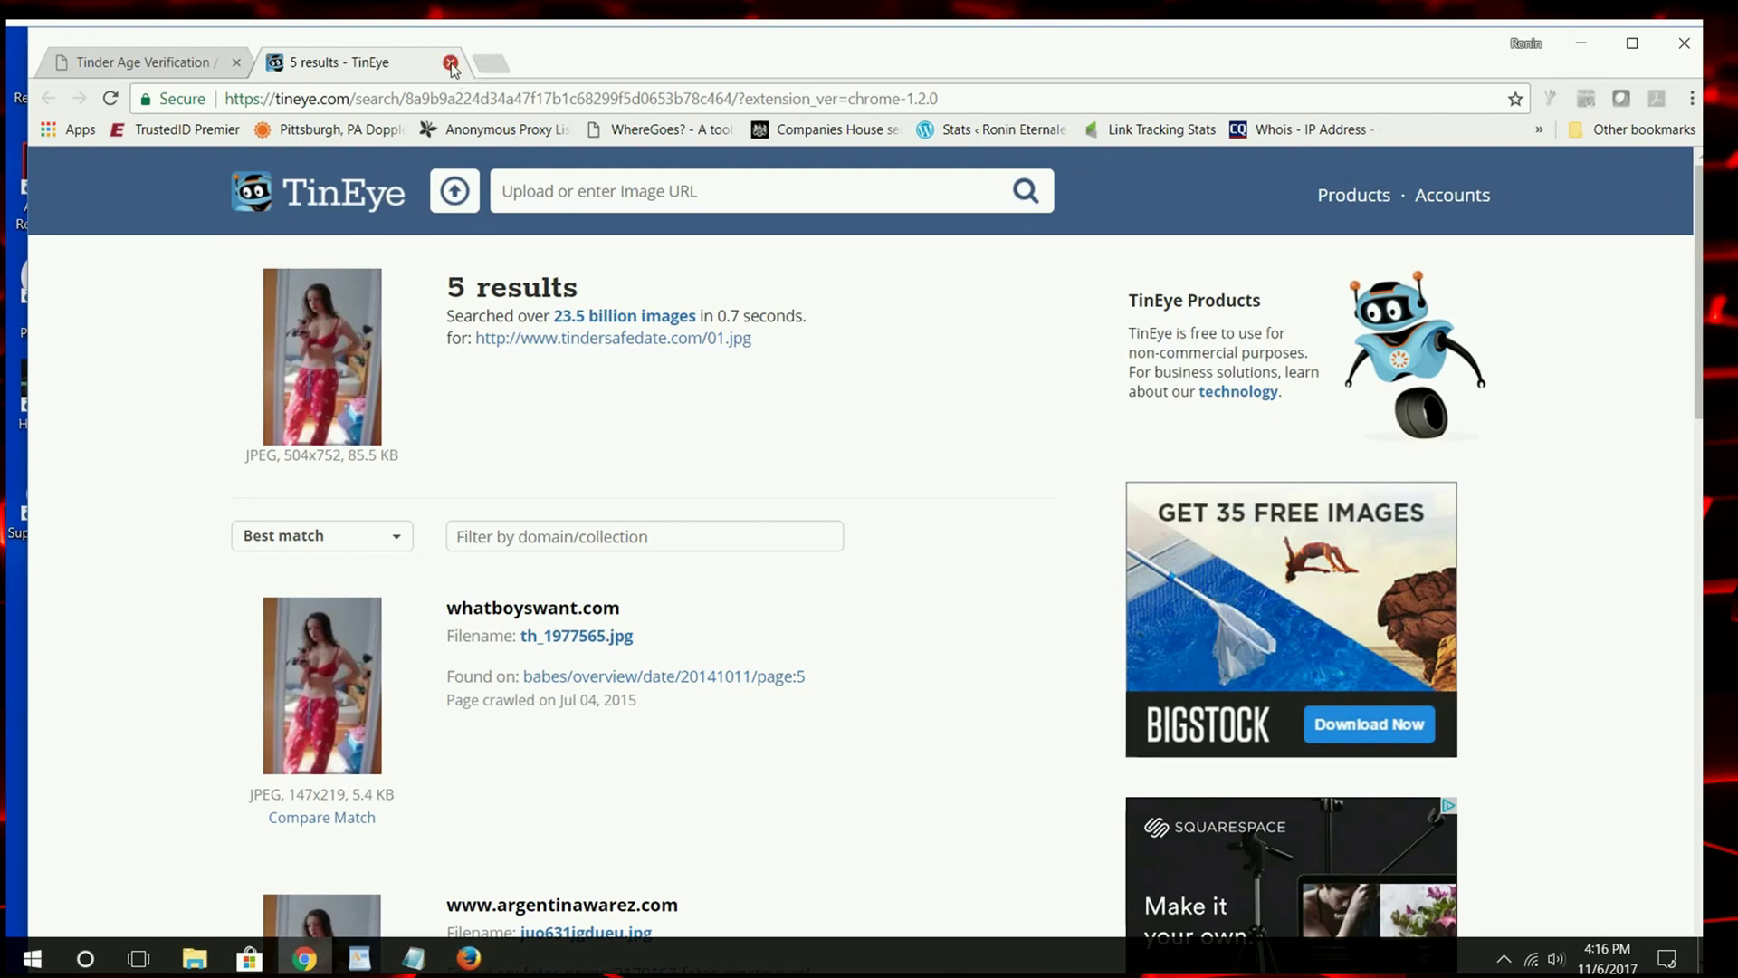
pyautogui.click(450, 65)
# Reverse-search the white-top profile photo on TinEye
pyautogui.scroll(-3, 320, 404)
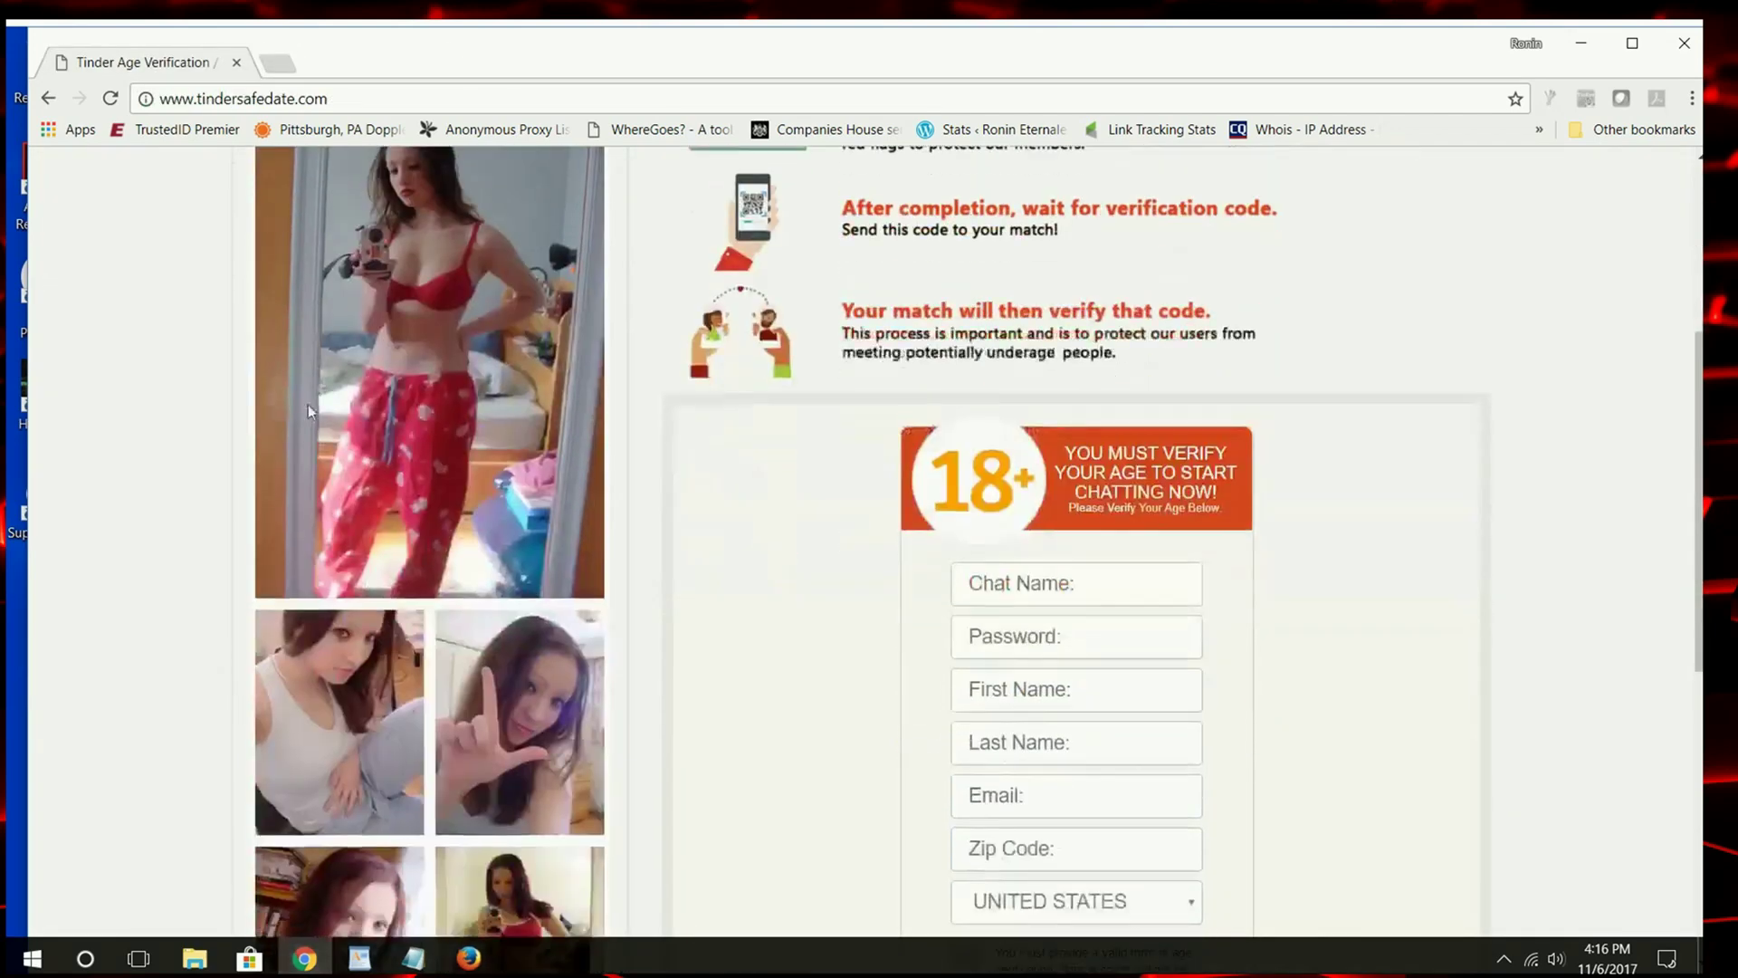
pyautogui.scroll(-3, 308, 403)
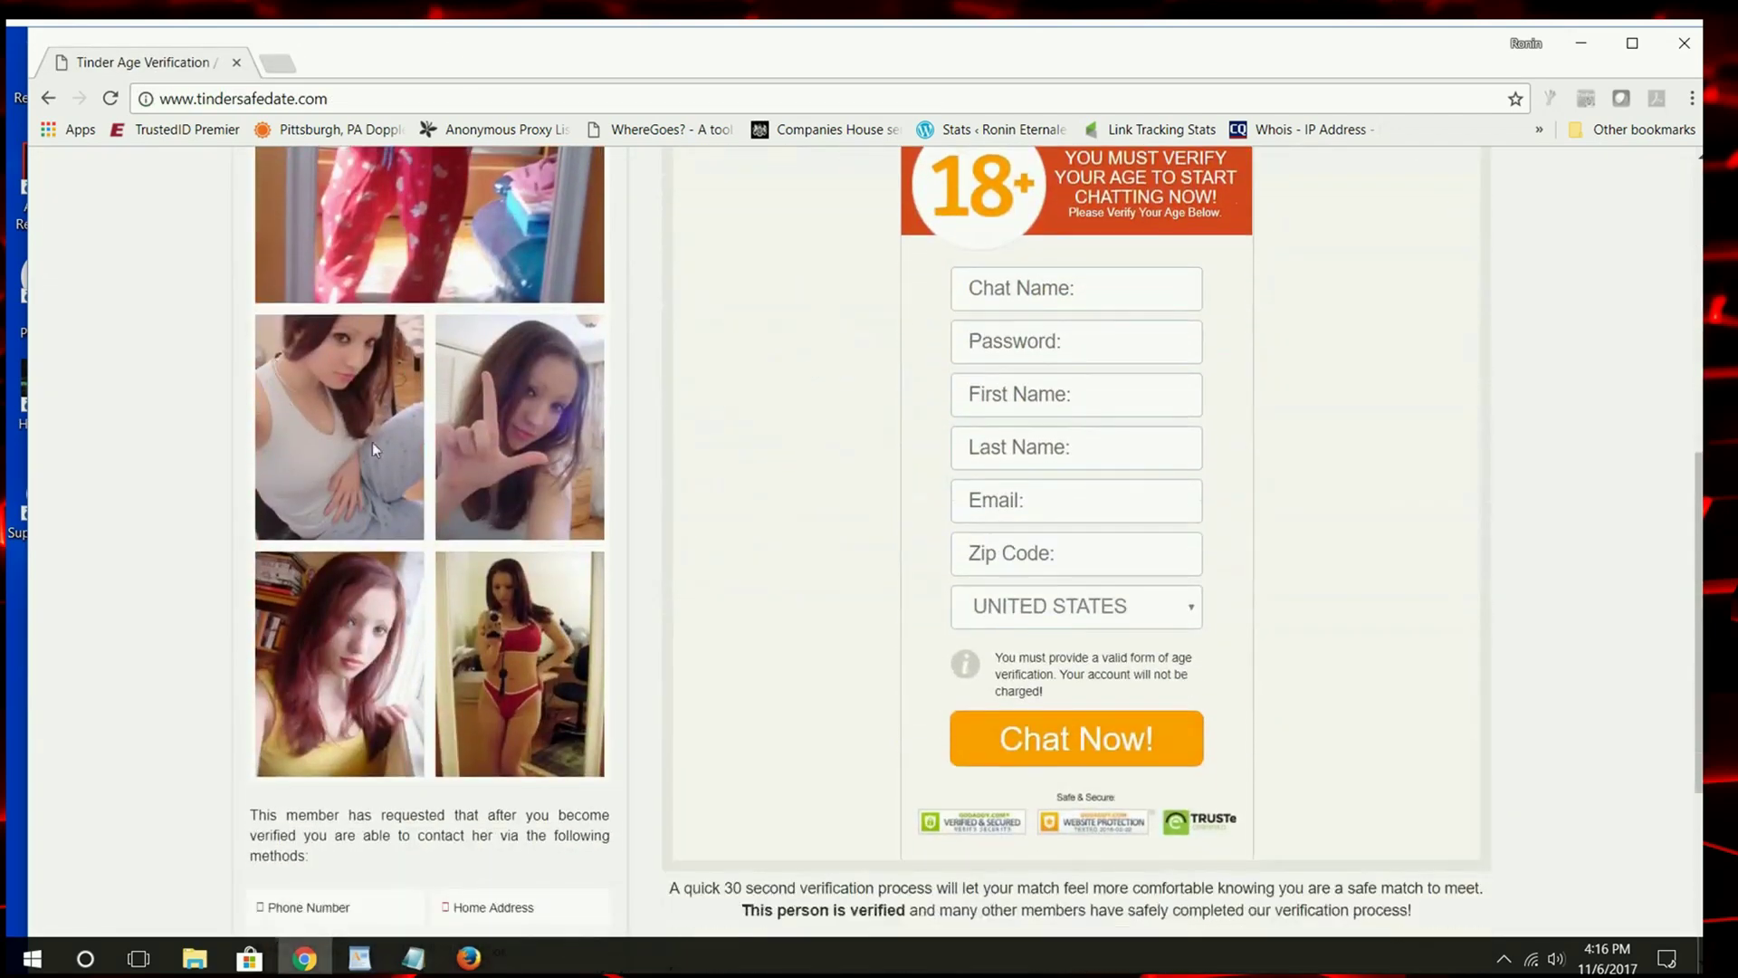
pyautogui.rightClick(351, 412)
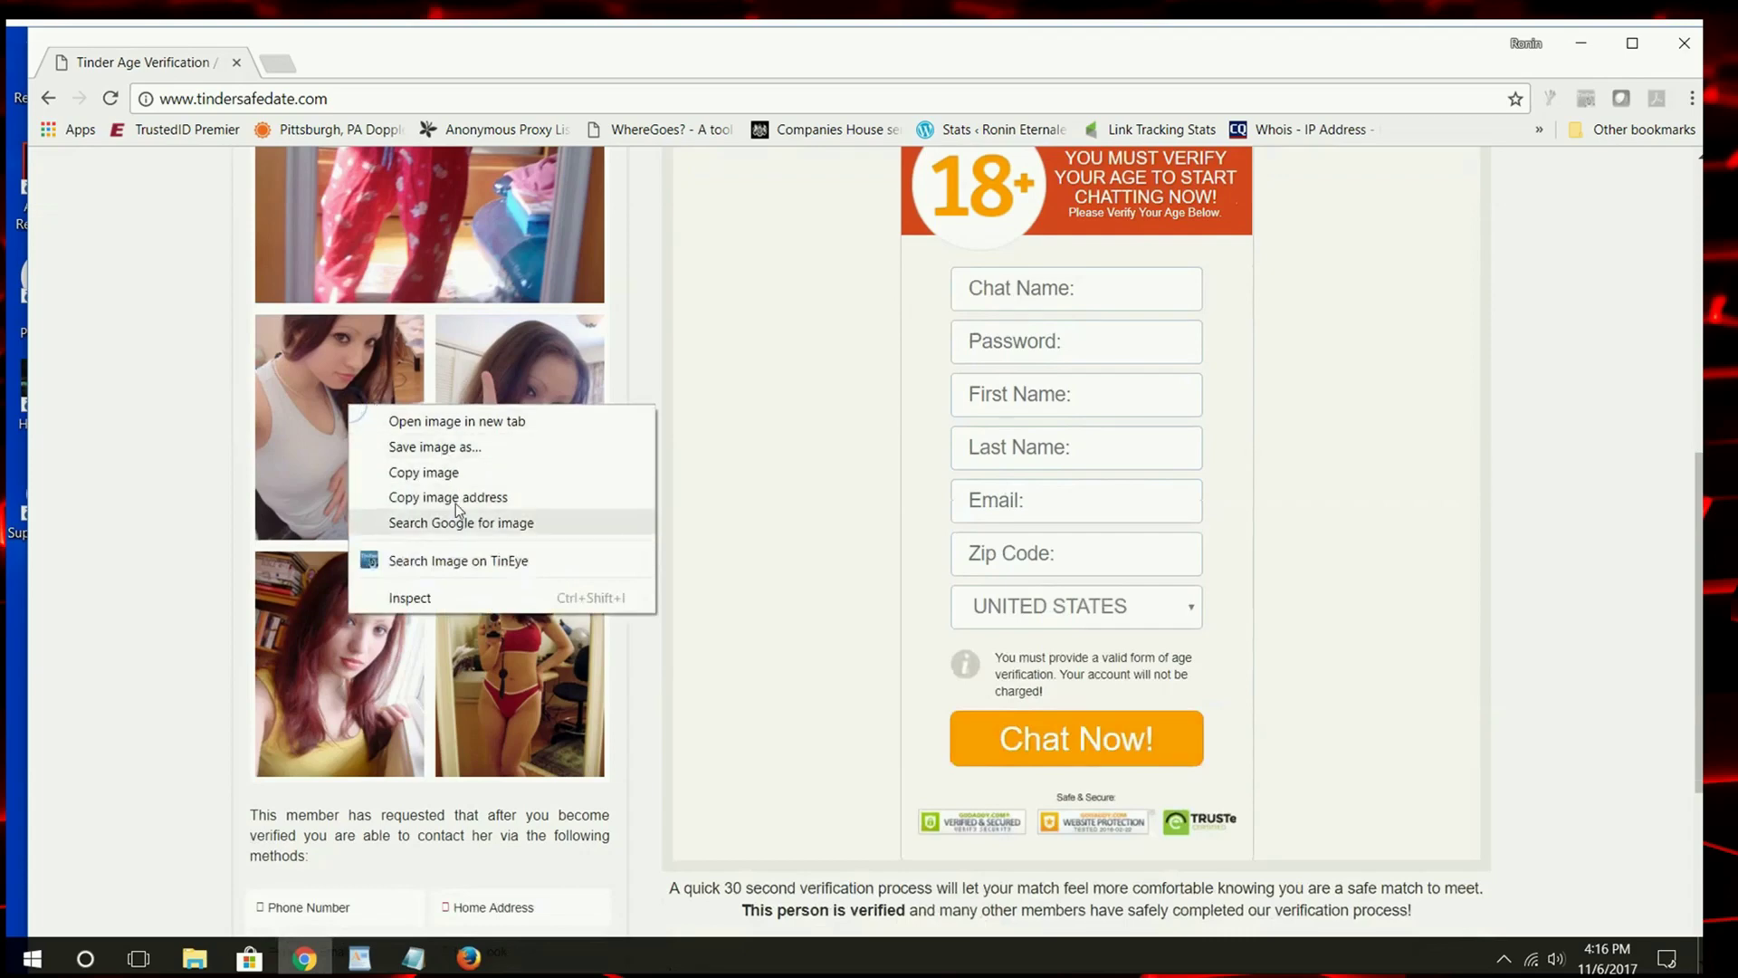
pyautogui.click(466, 561)
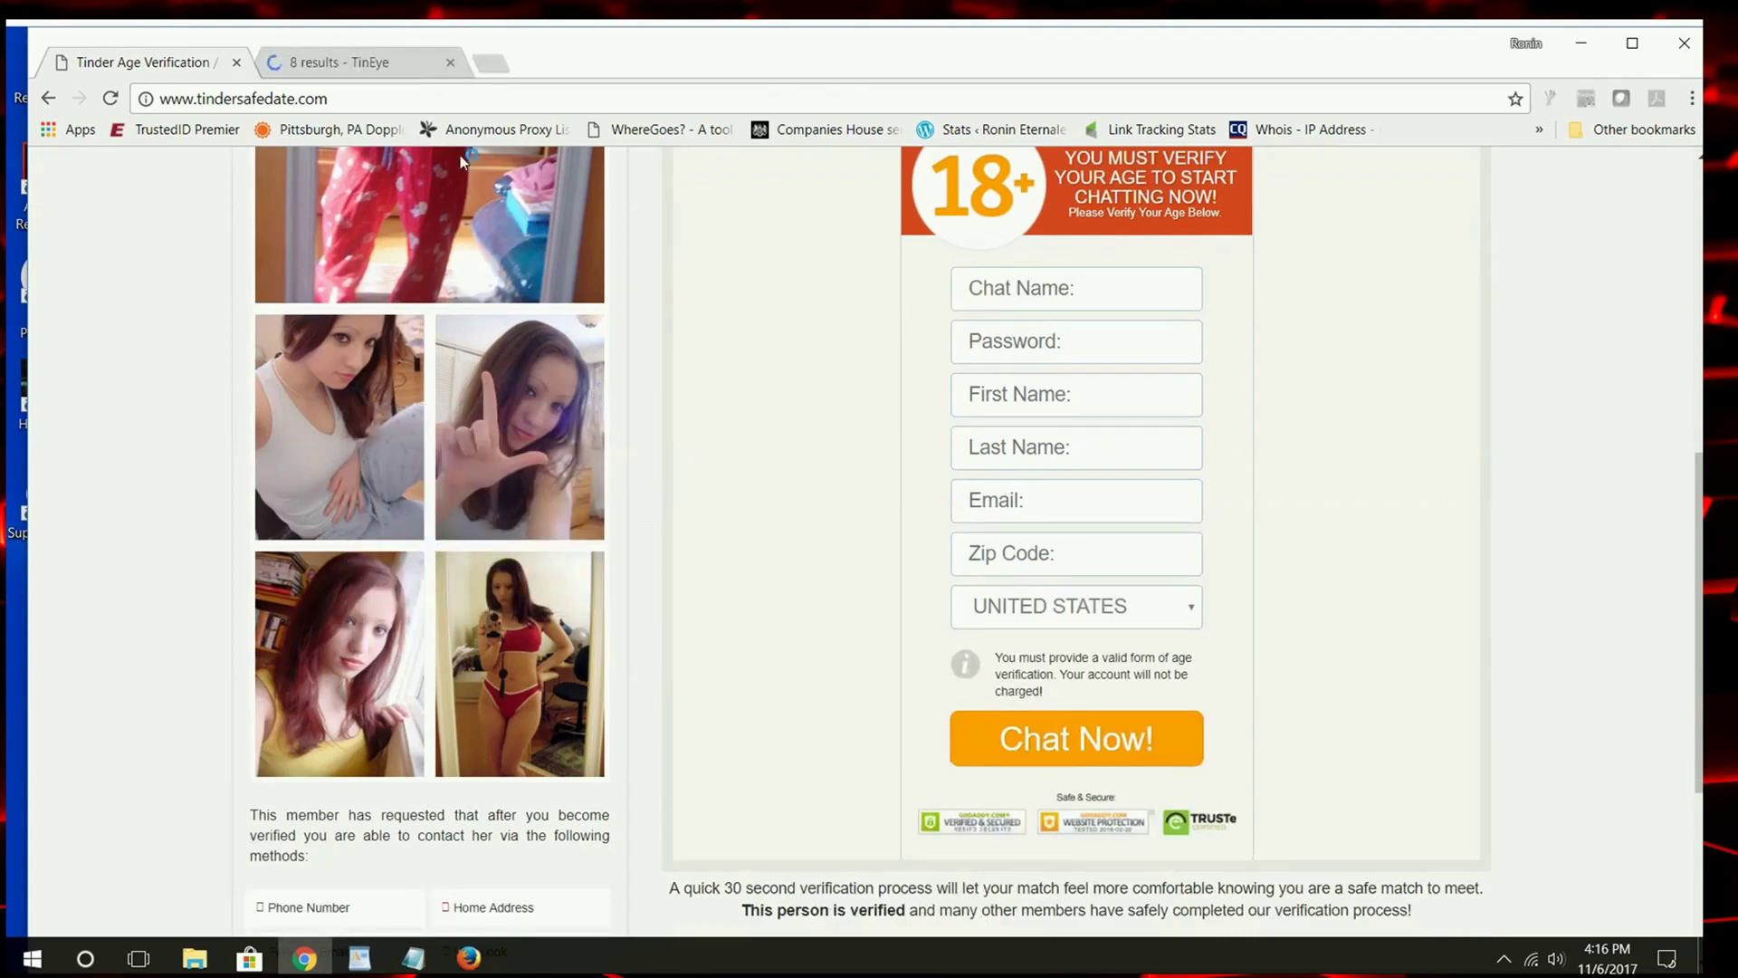
# Review the 8 TinEye matches, close the results, and return to the previous YouTube video
pyautogui.click(400, 67)
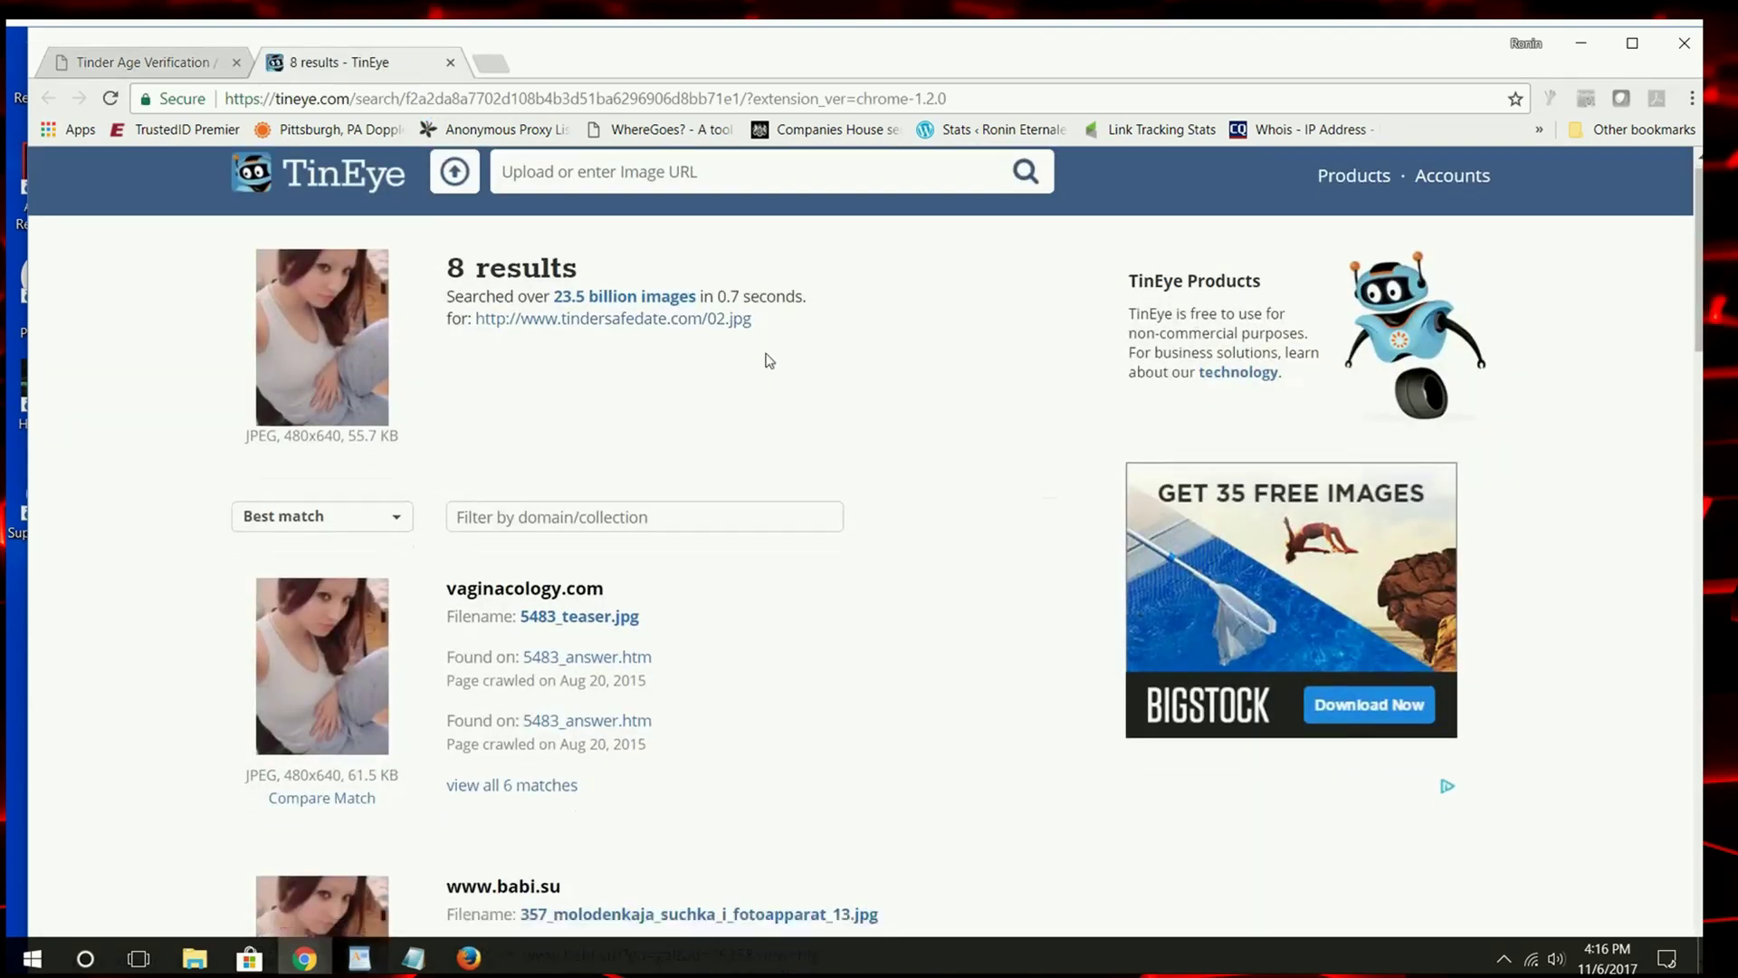
pyautogui.scroll(-2, 760, 360)
pyautogui.scroll(-5, 757, 364)
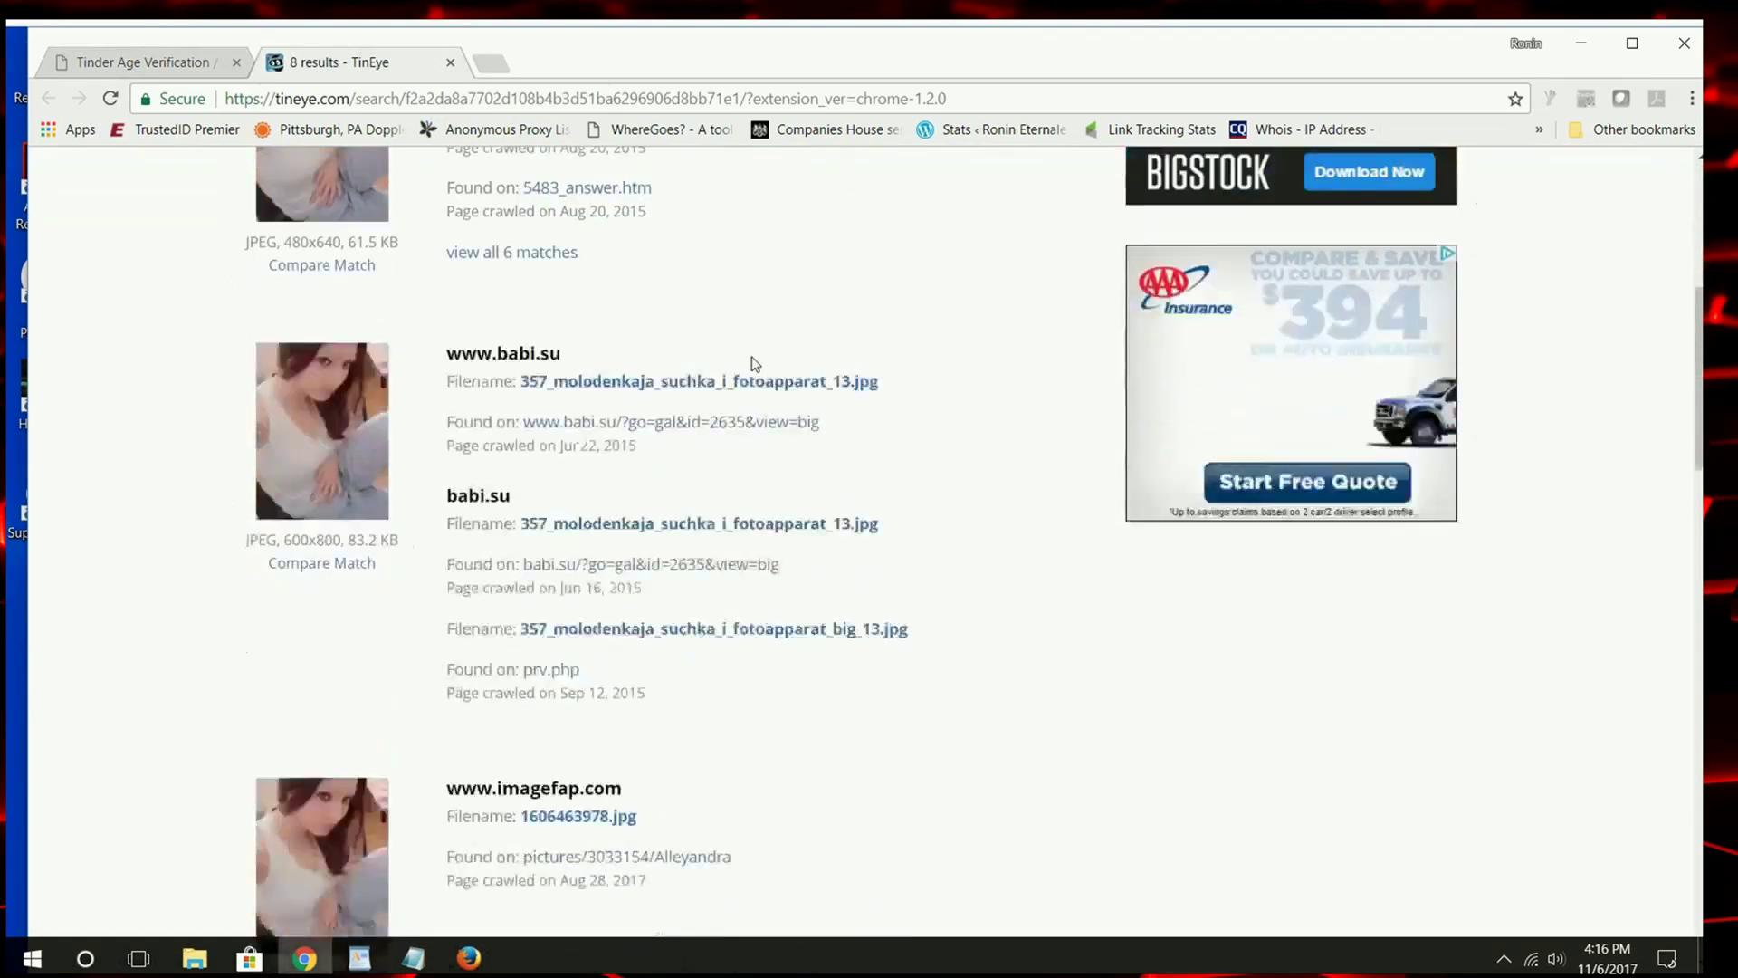
pyautogui.scroll(-2, 754, 360)
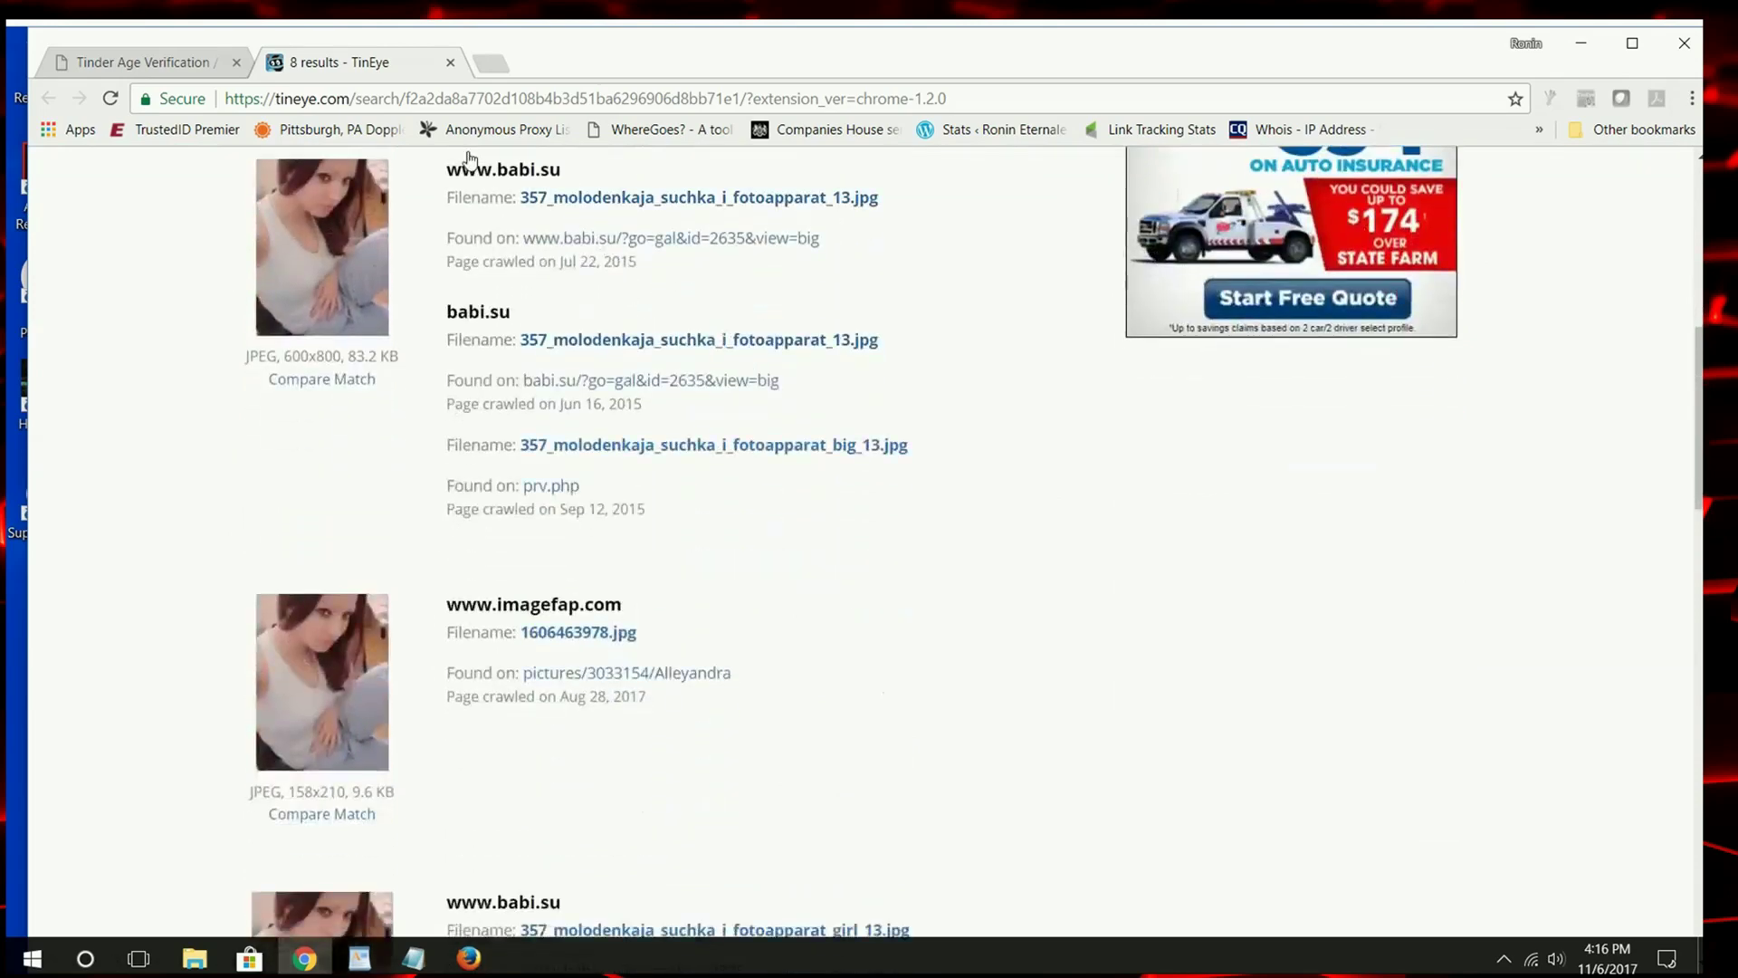
pyautogui.click(450, 63)
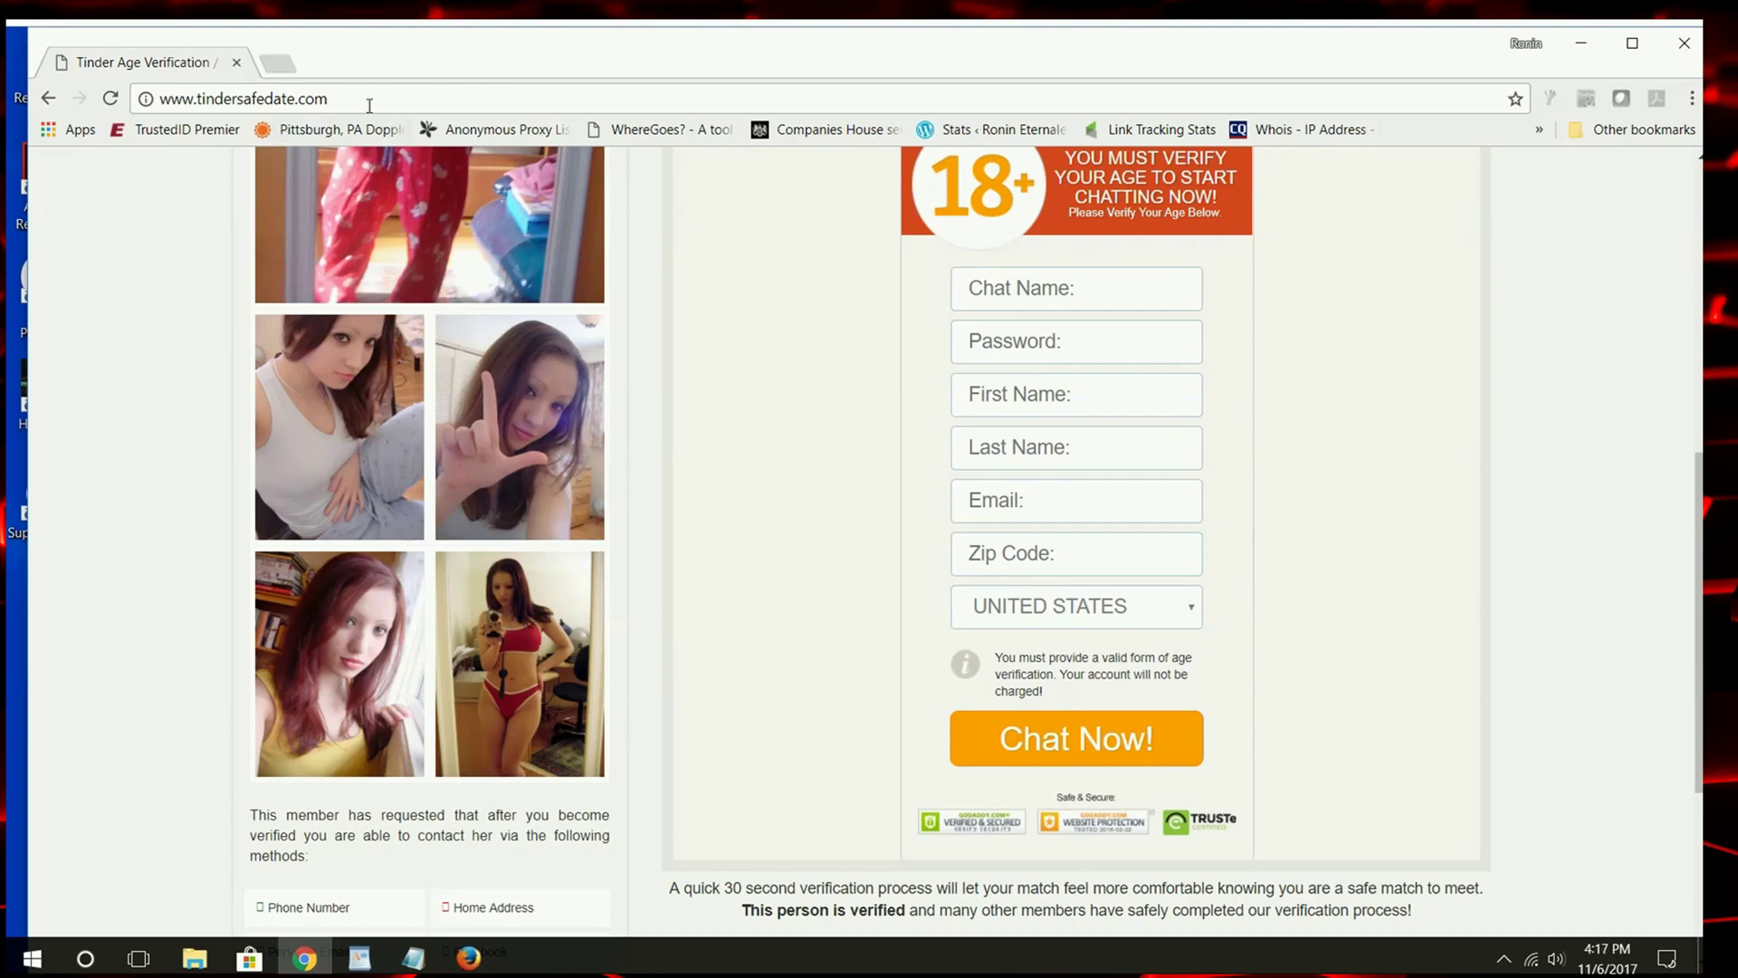
pyautogui.click(52, 99)
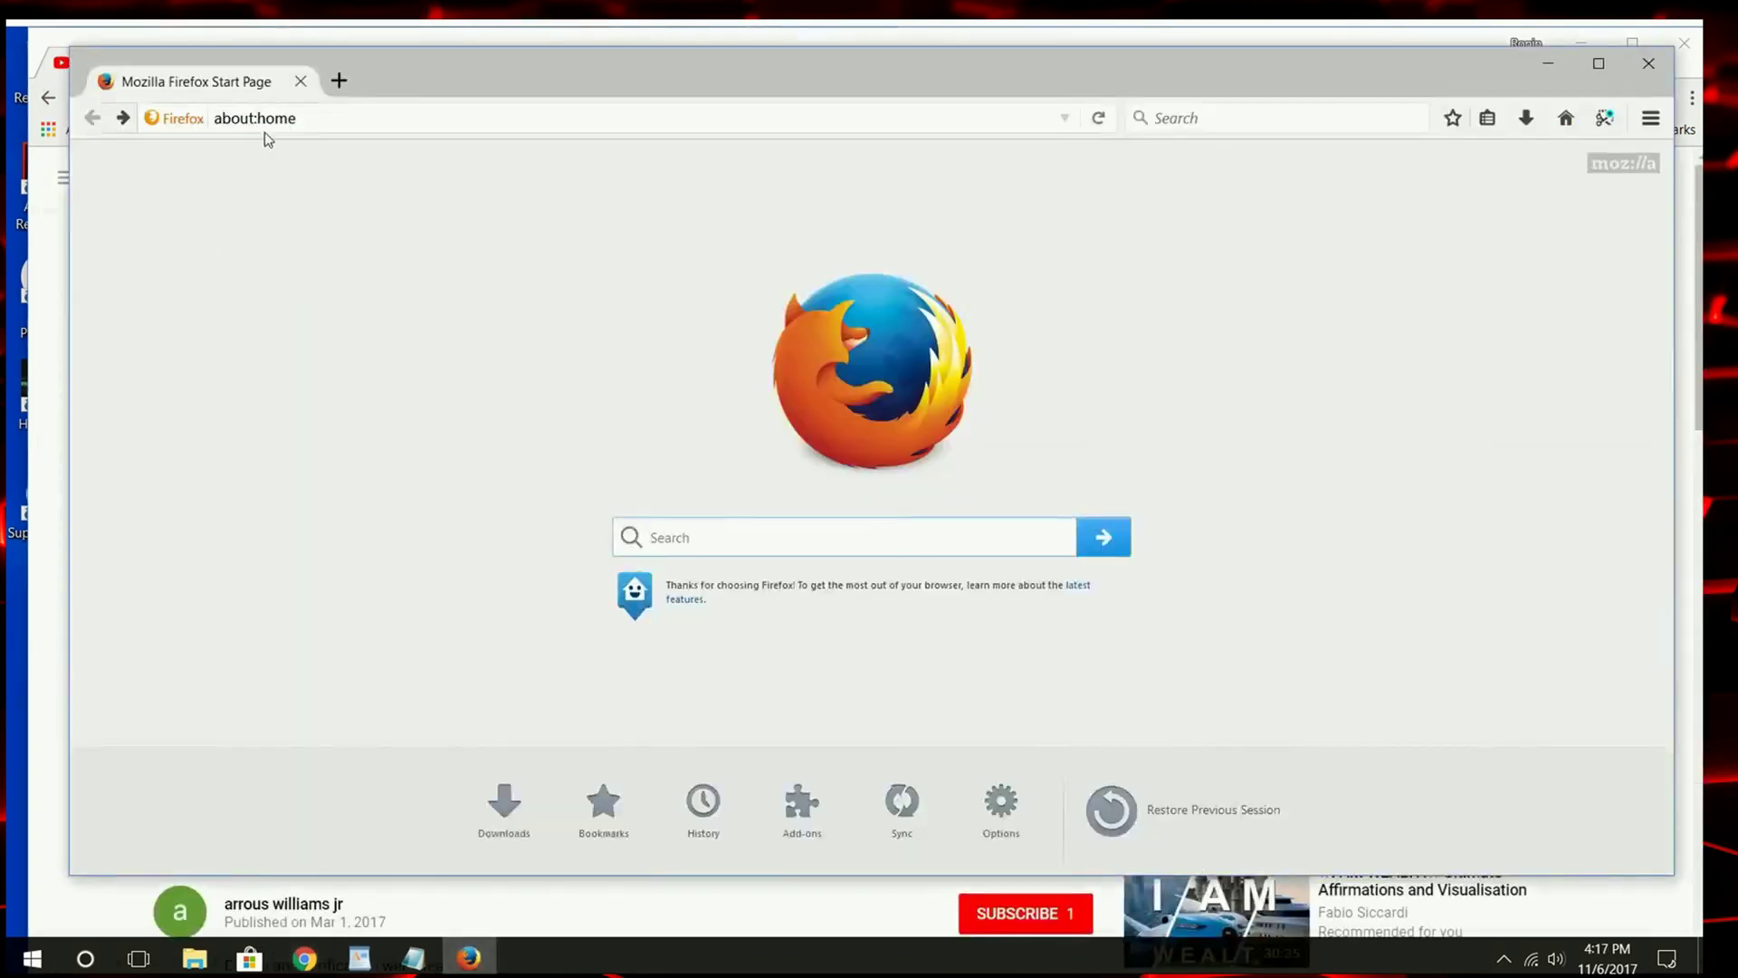
pyautogui.click(265, 118)
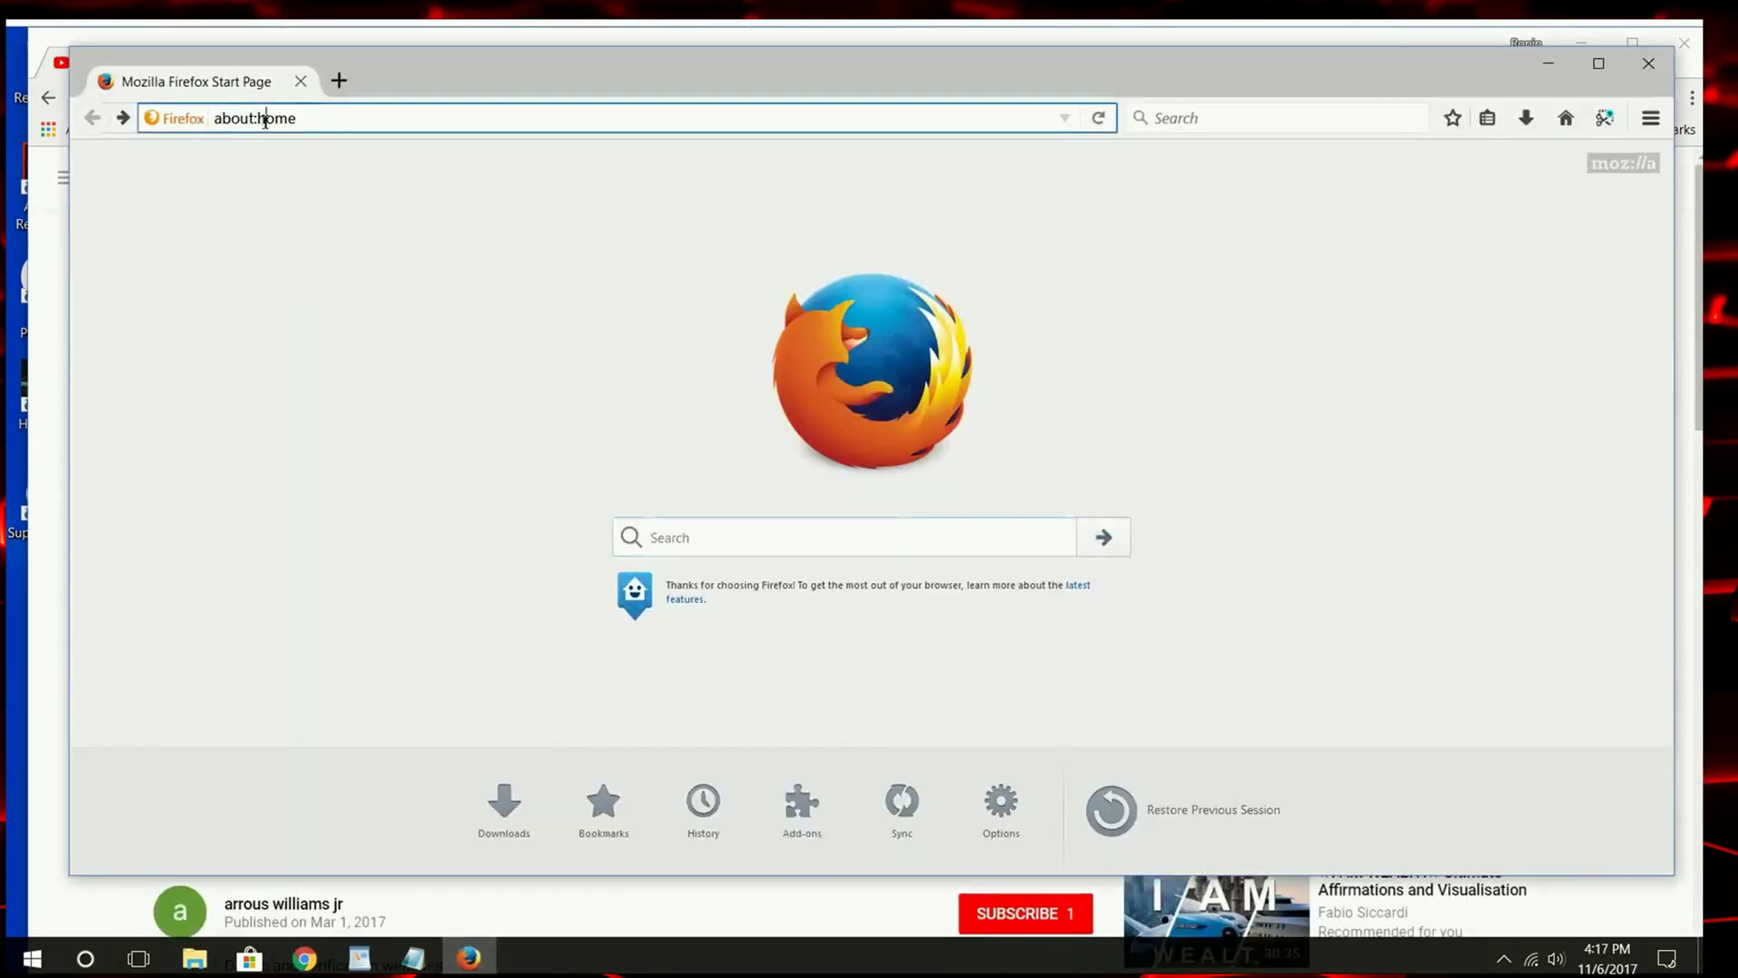
pyautogui.write('www.tineye')
pyautogui.press('Return')
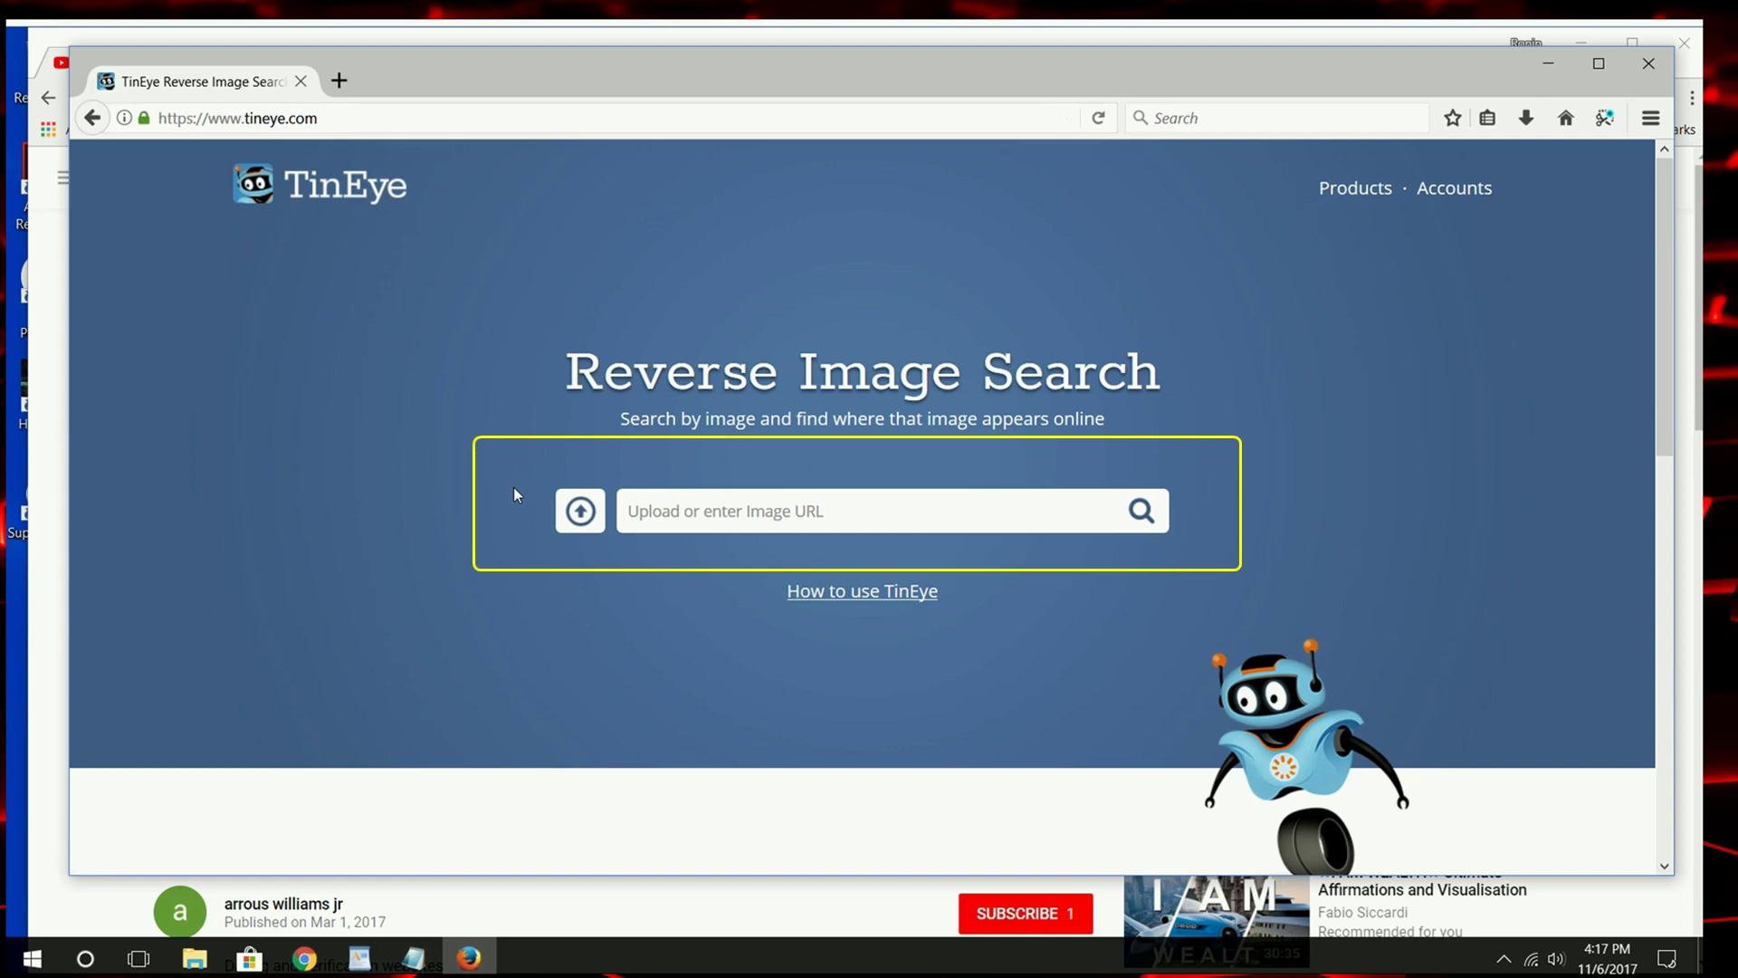
pyautogui.scroll(-2, 491, 535)
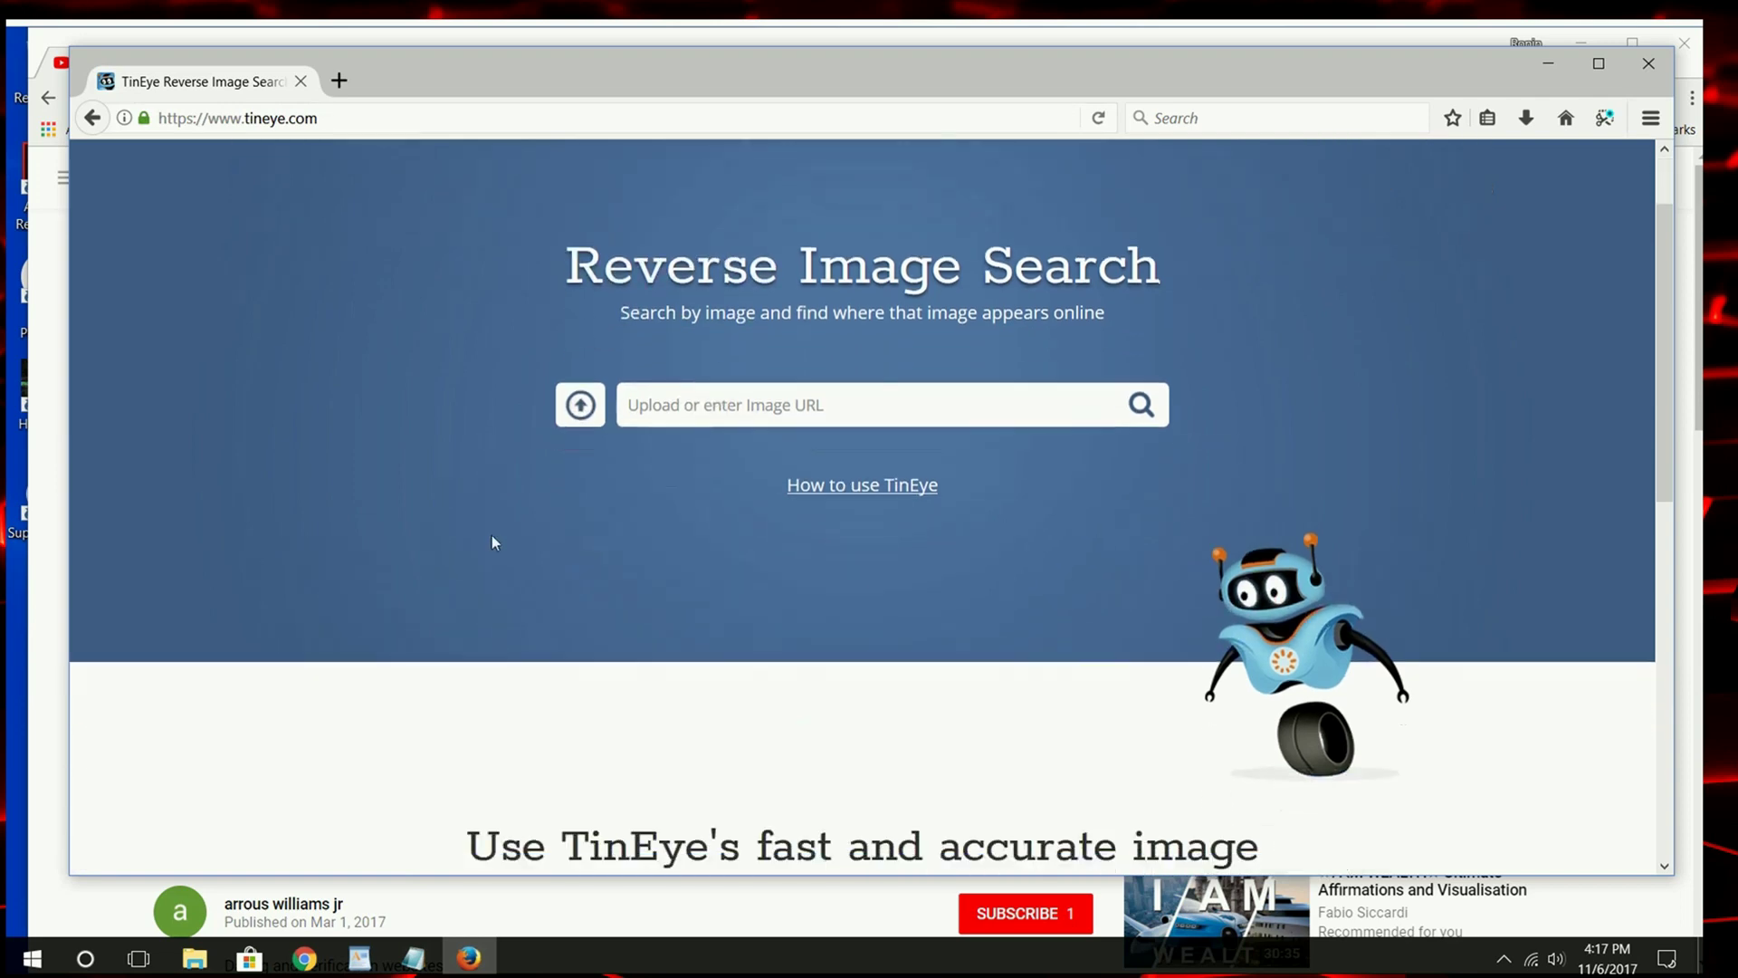
pyautogui.scroll(-5, 491, 541)
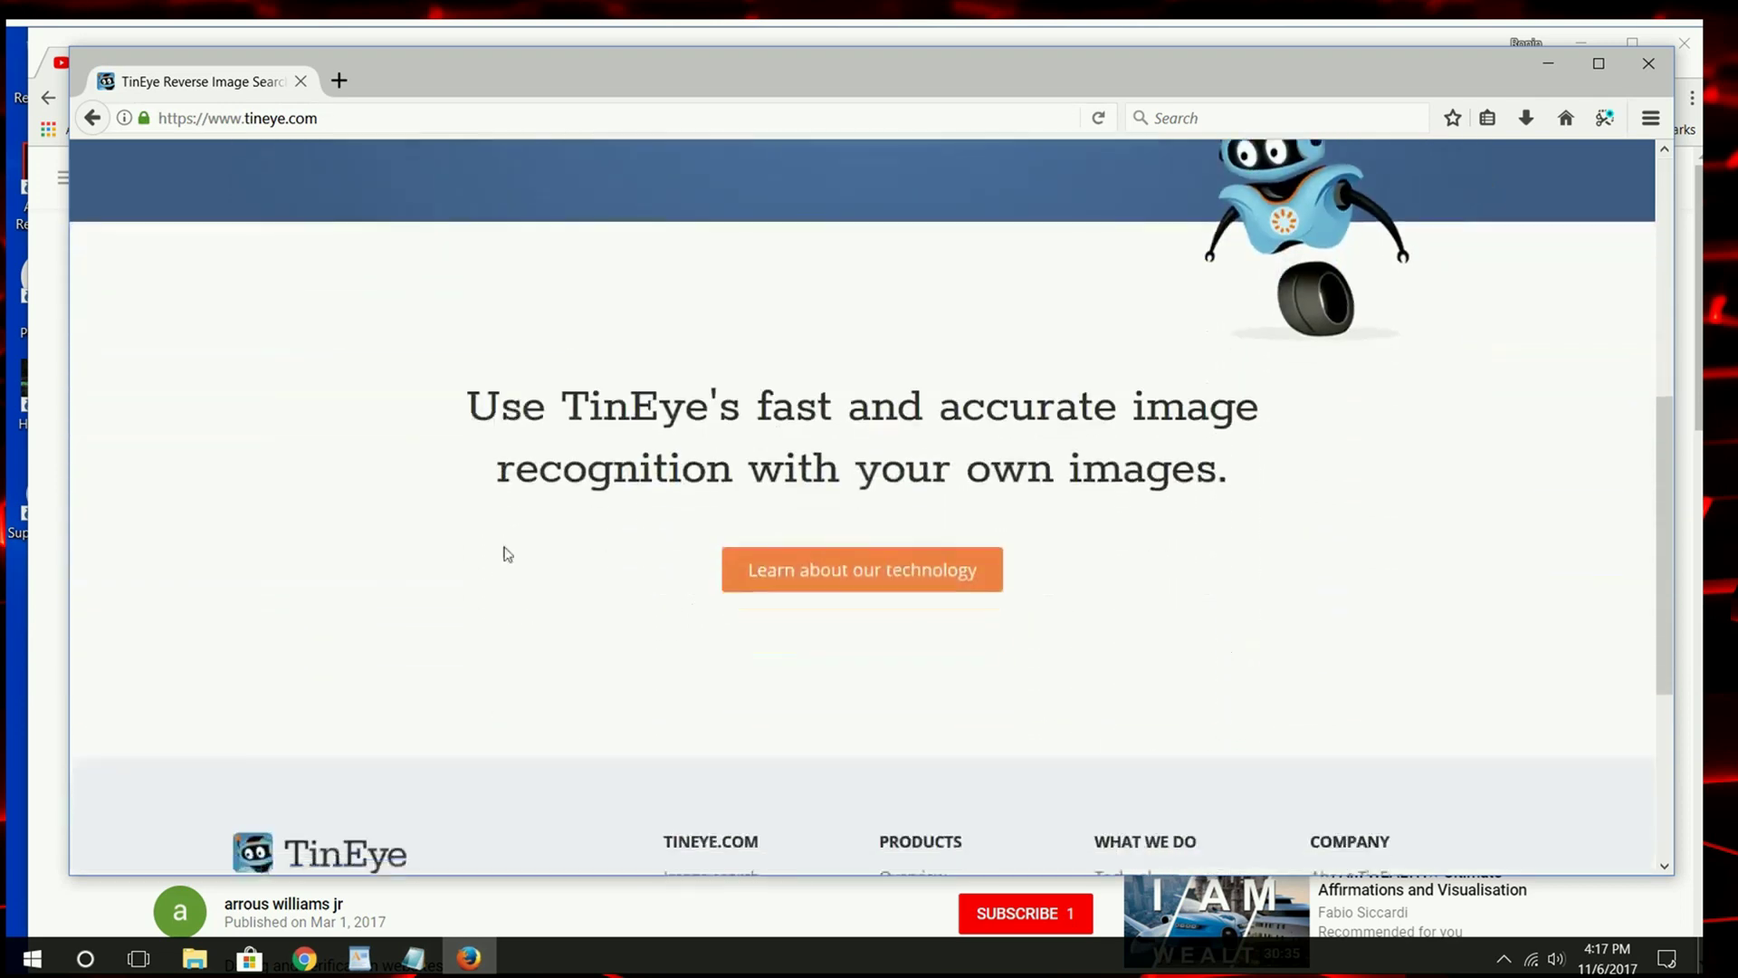
pyautogui.scroll(-2, 516, 556)
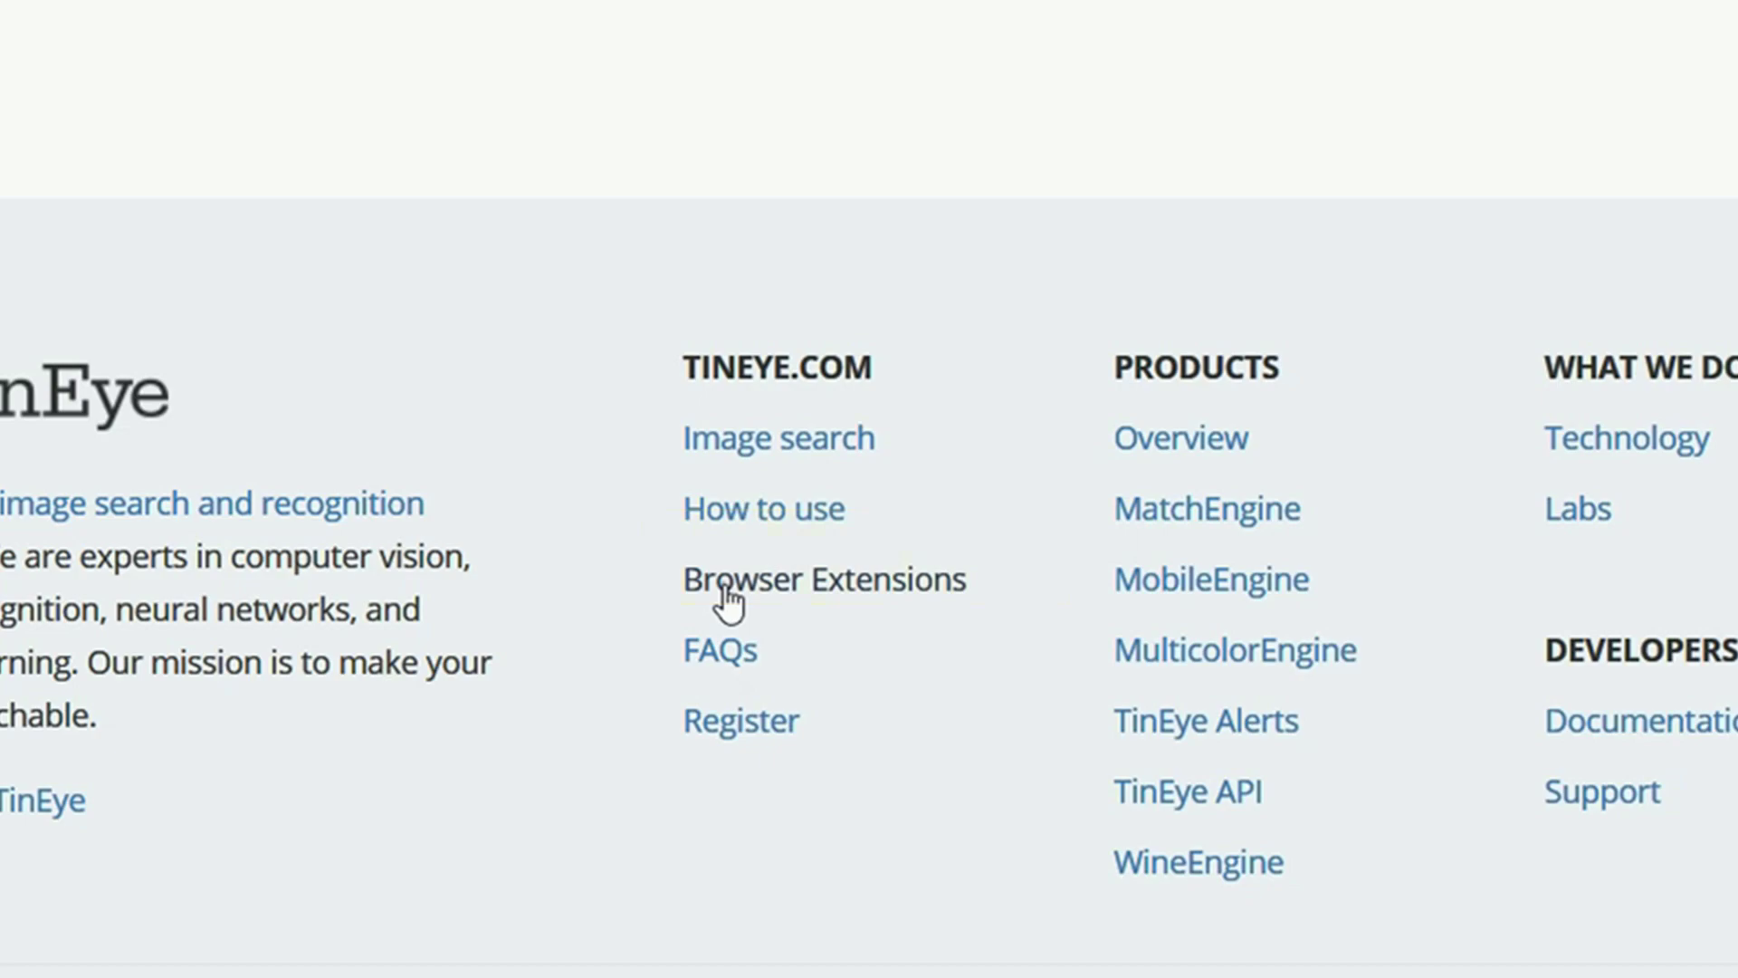
pyautogui.click(706, 586)
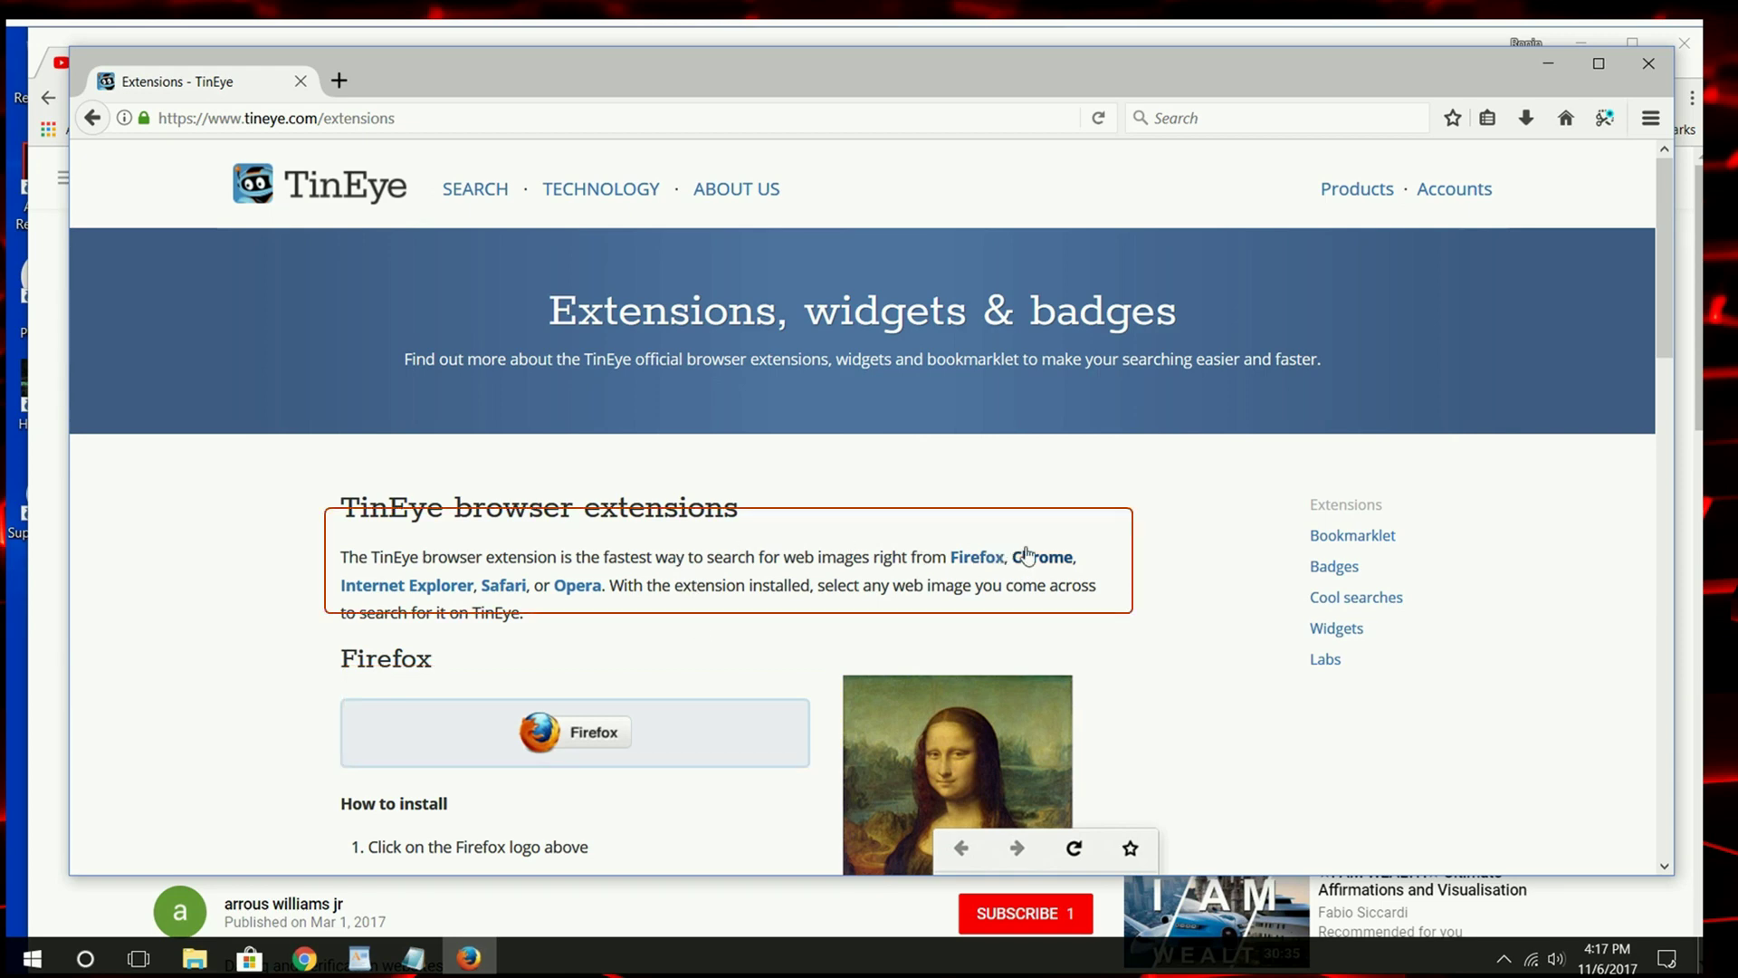
# Open the Firefox add-on listing for TinEye Reverse Image Search from the Firefox section
pyautogui.scroll(-2, 254, 562)
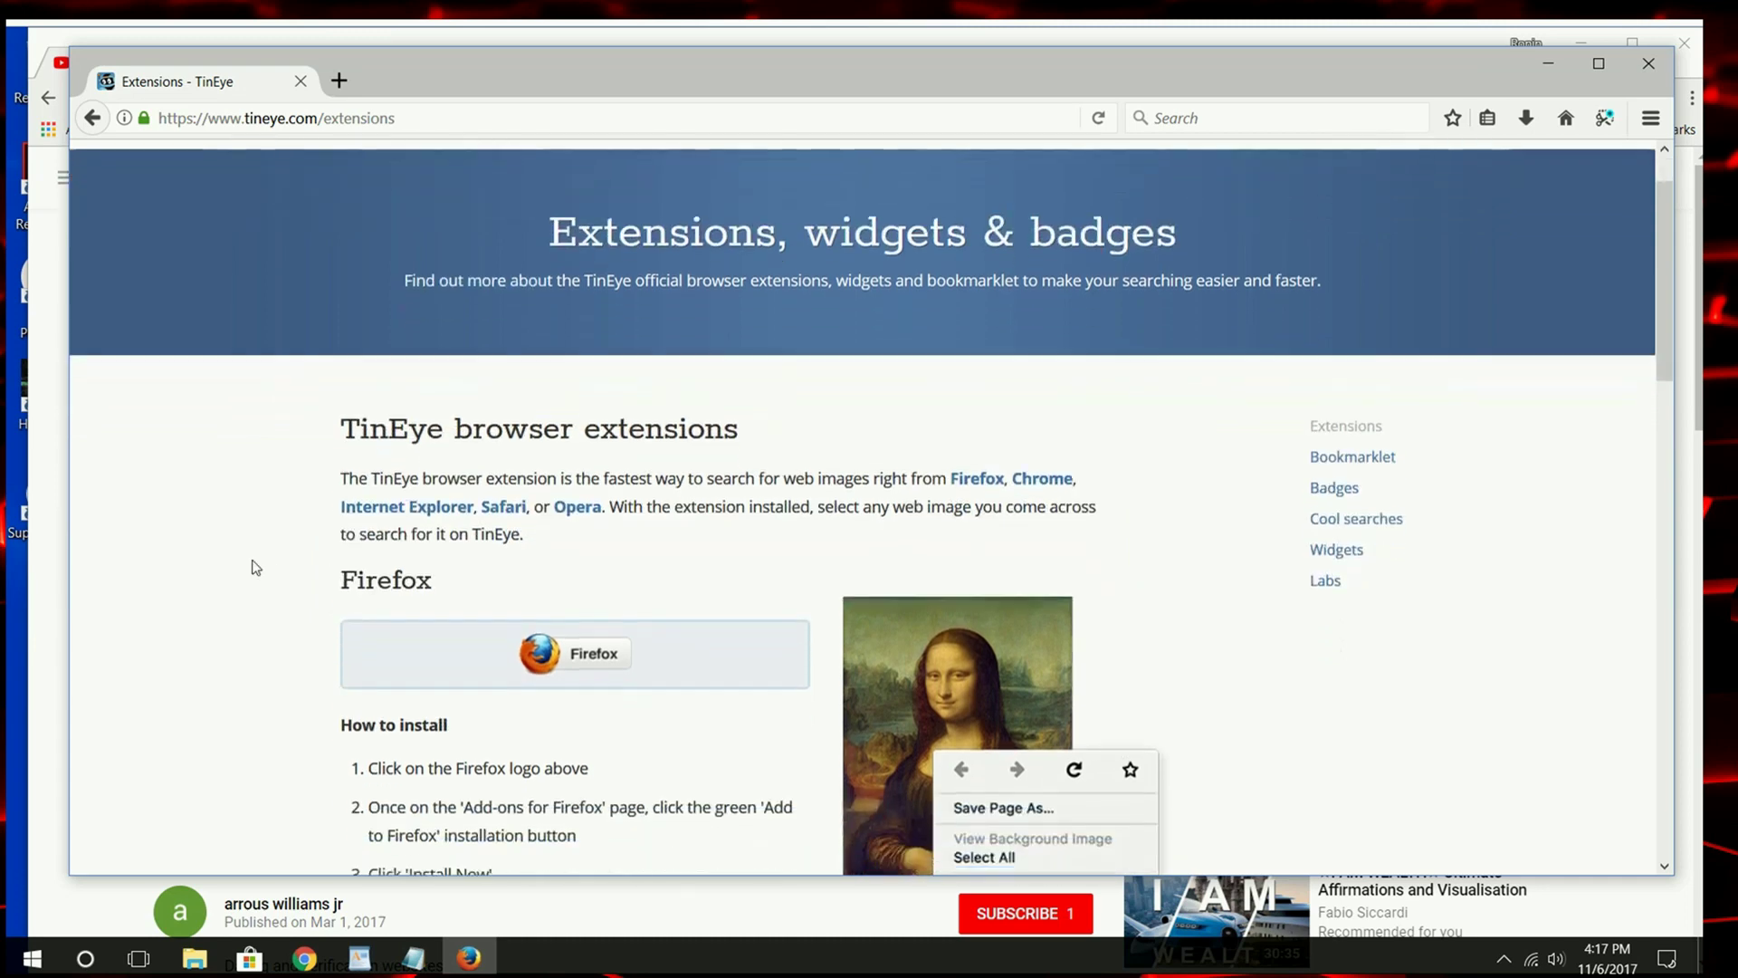
pyautogui.scroll(-1, 257, 568)
pyautogui.scroll(-2, 261, 563)
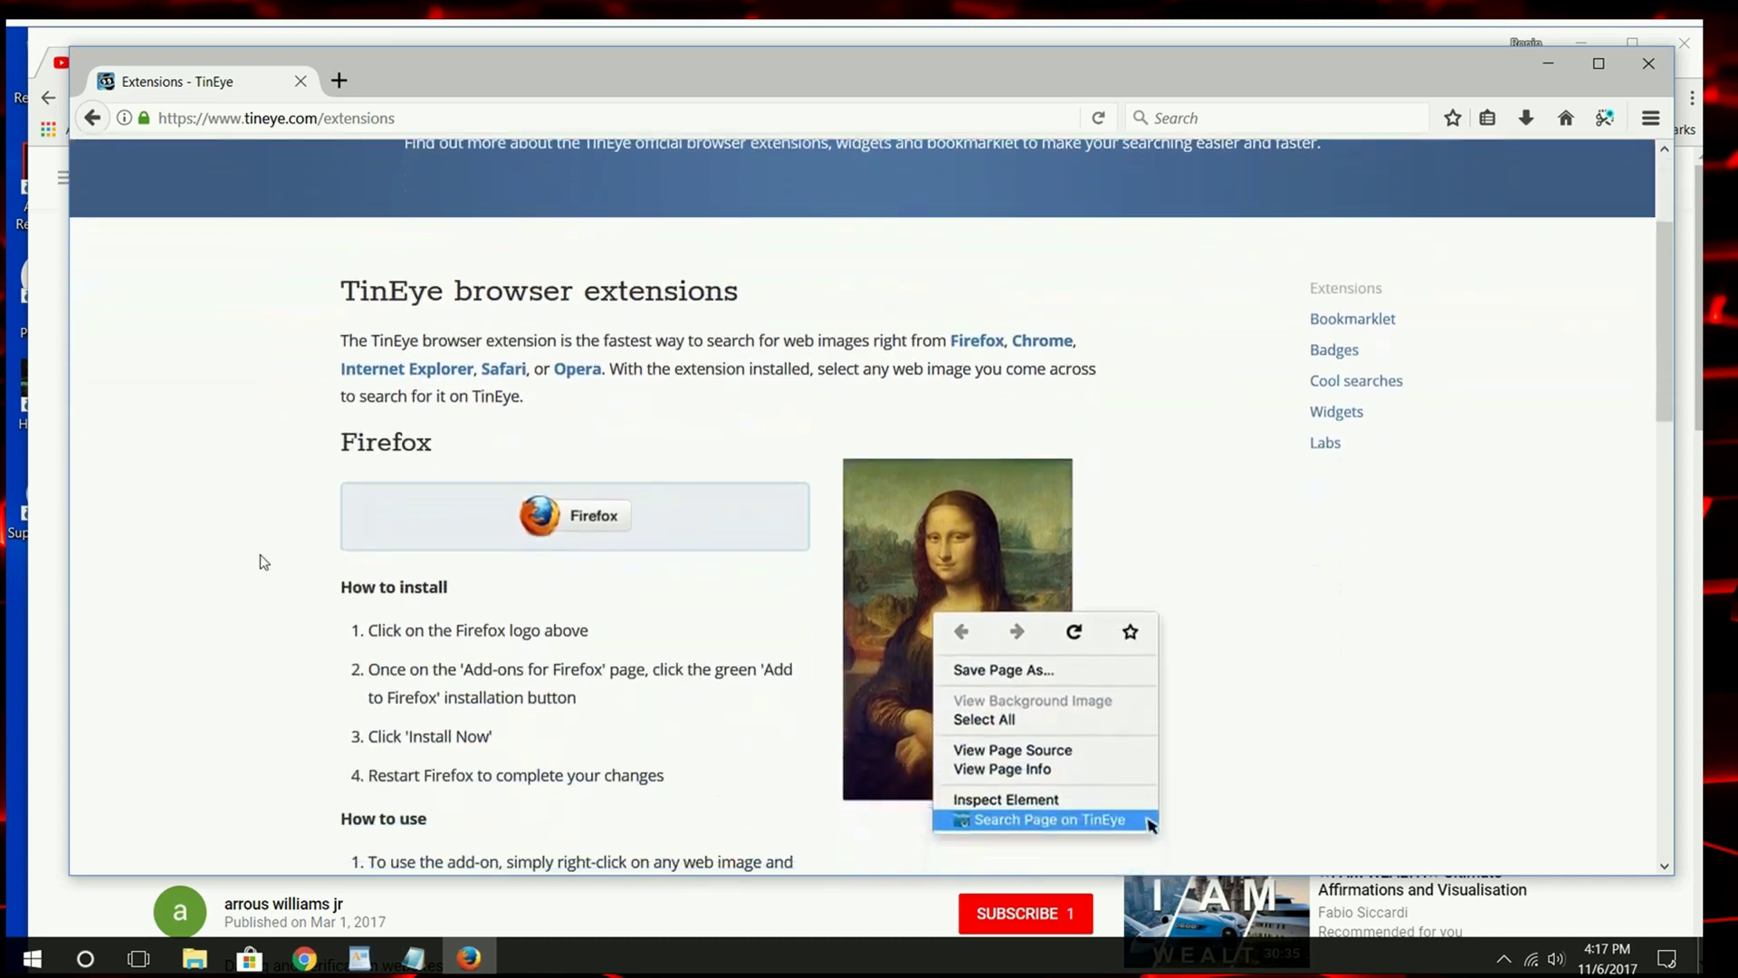
pyautogui.click(563, 511)
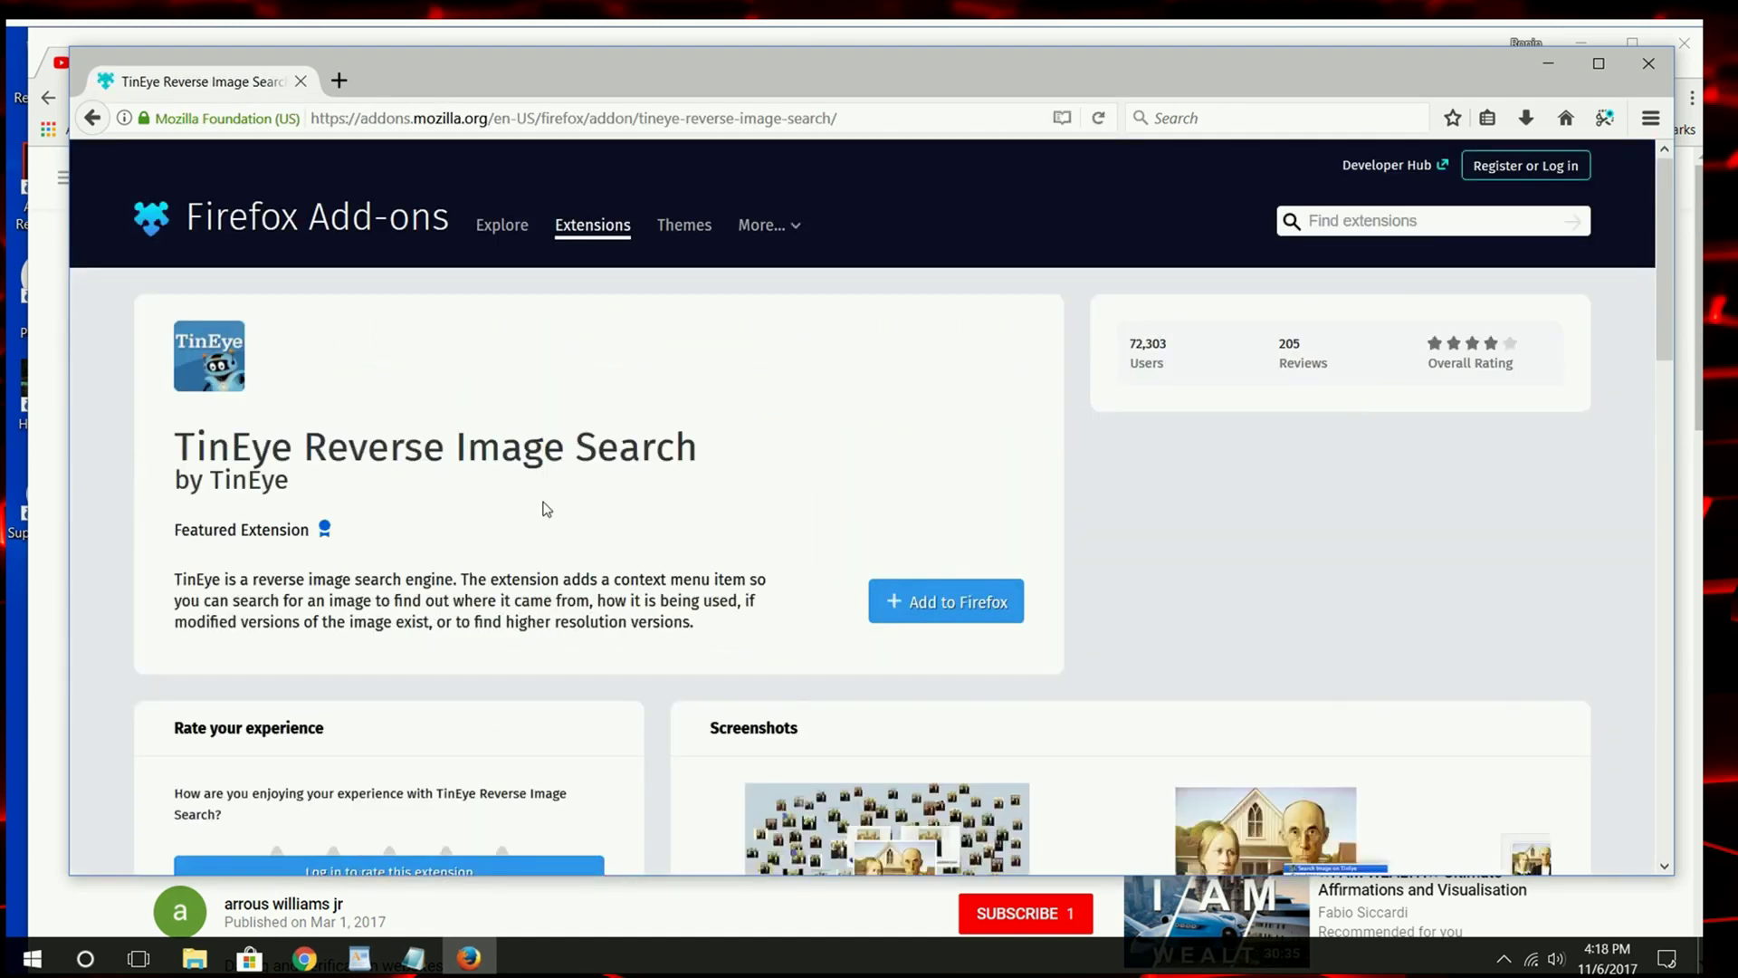
# Add TinEye Reverse Image Search to Firefox, confirm the install, and dismiss the 'has been added' notice
pyautogui.click(967, 607)
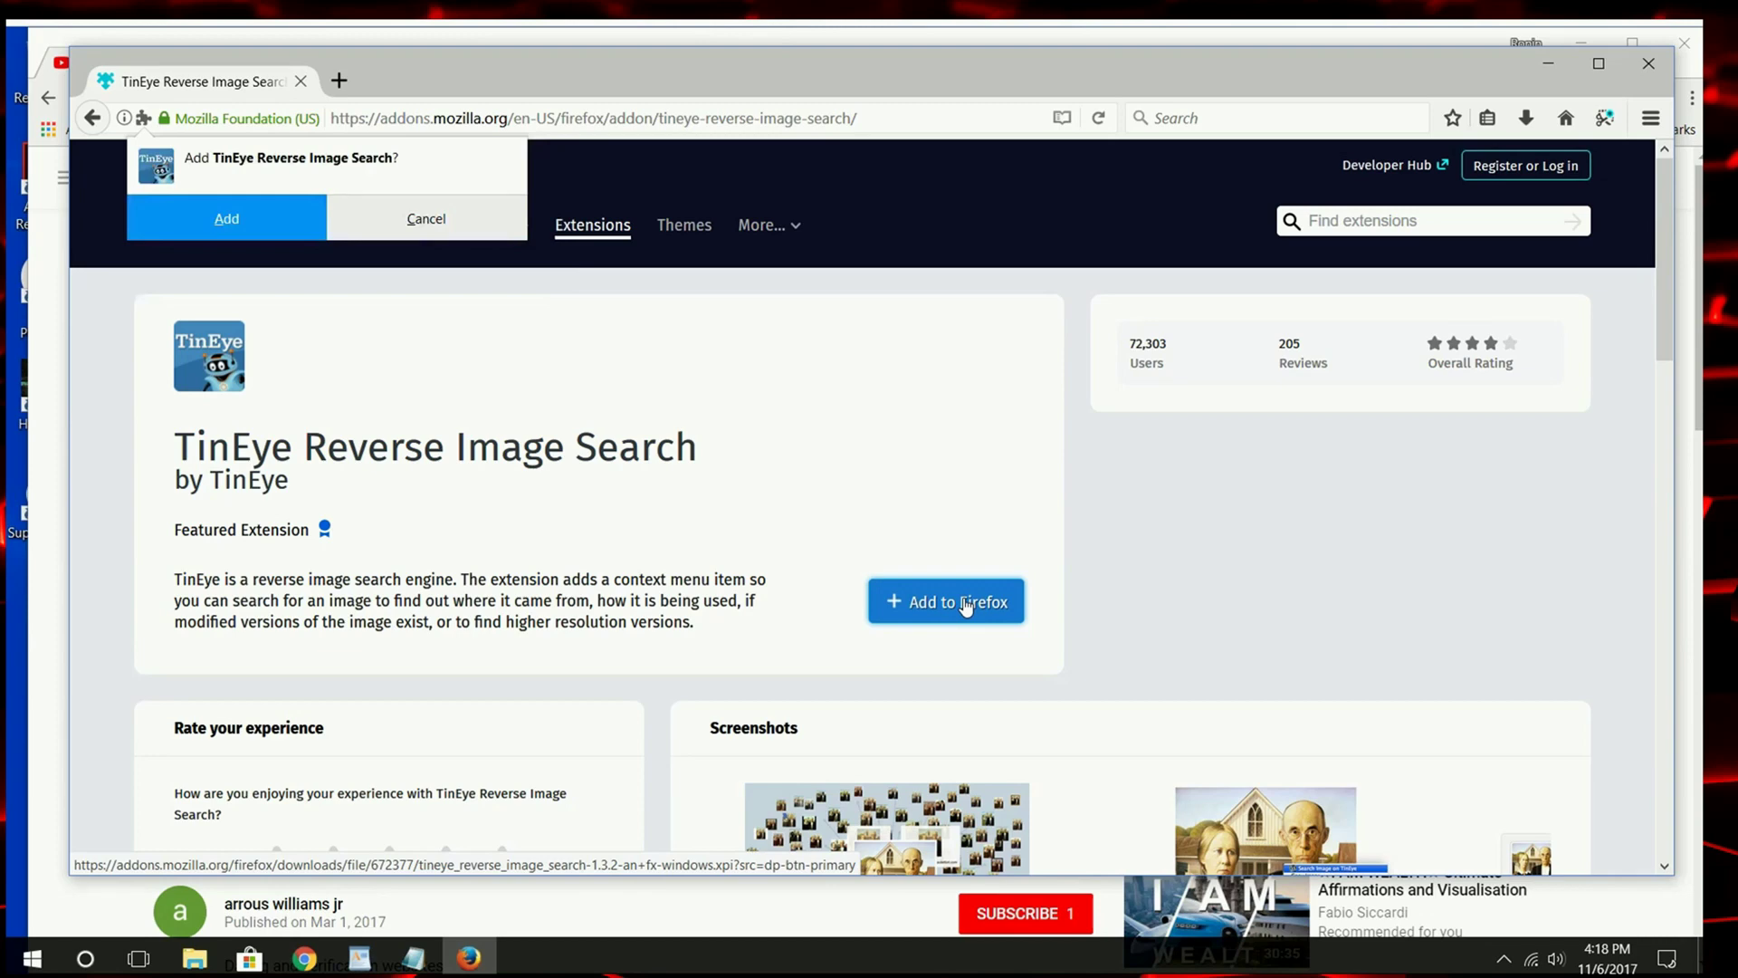
pyautogui.click(260, 228)
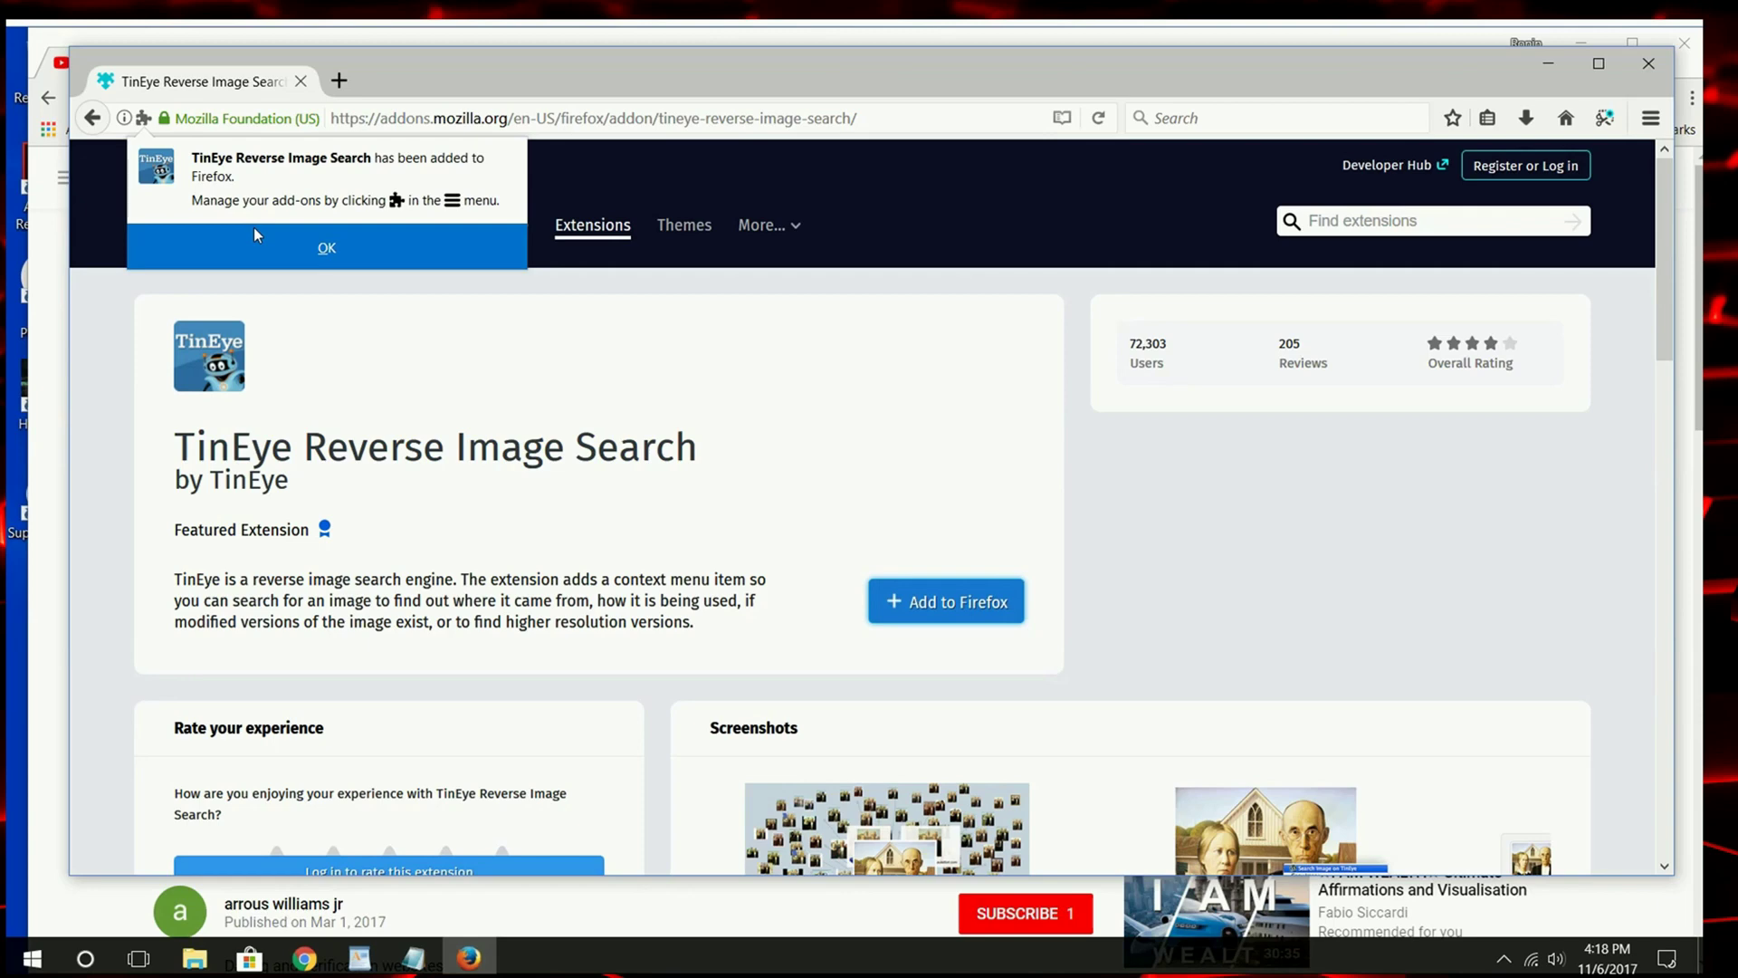
pyautogui.click(253, 238)
pyautogui.scroll(-3, 1036, 480)
# Reverse-search the add-on page's second screenshot with the new extension and view its 8,605 results
pyautogui.rightClick(1207, 512)
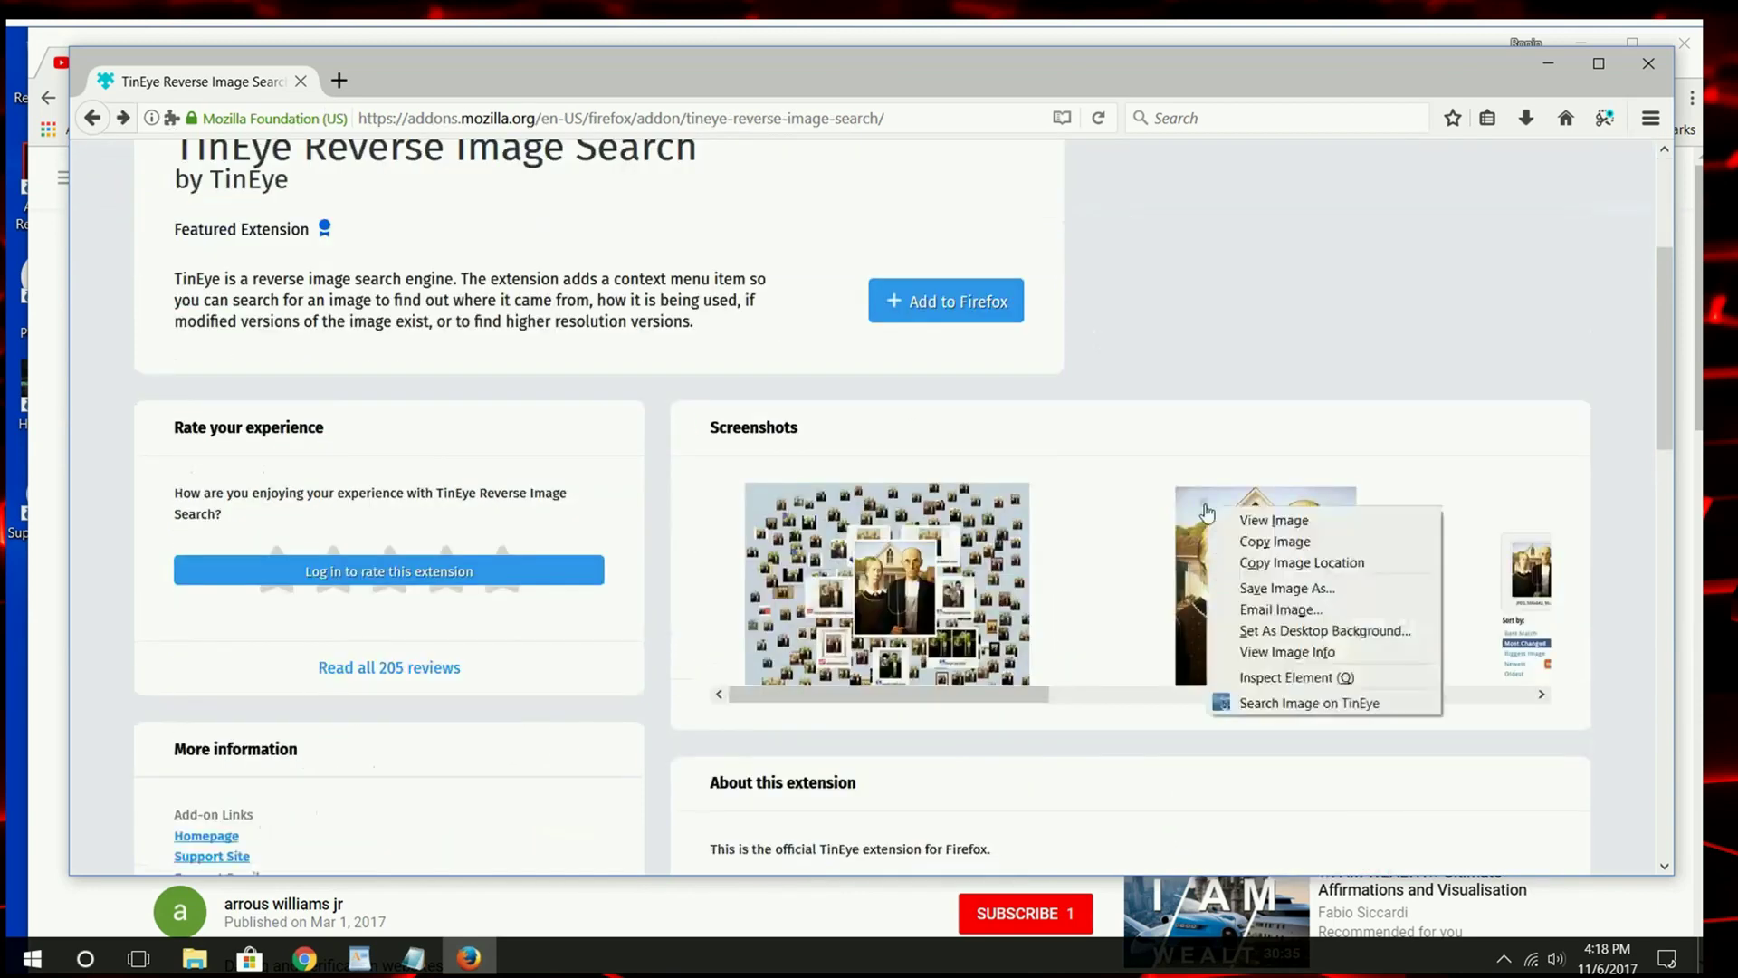
pyautogui.click(1276, 705)
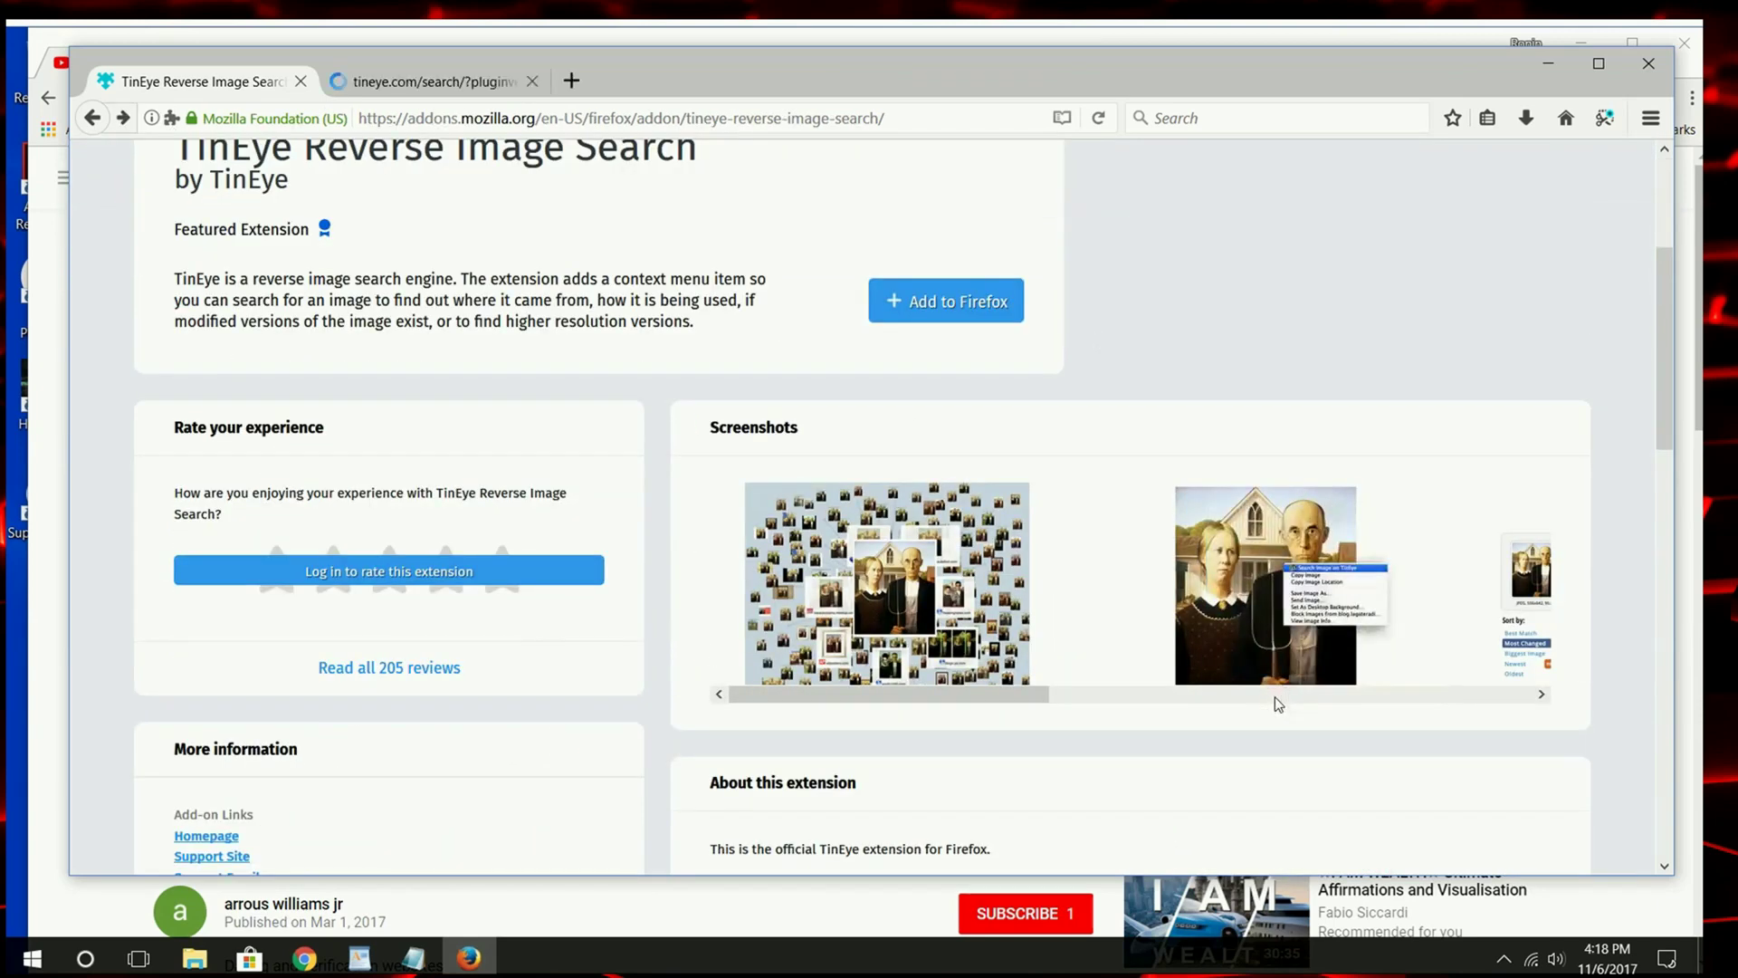
pyautogui.click(423, 84)
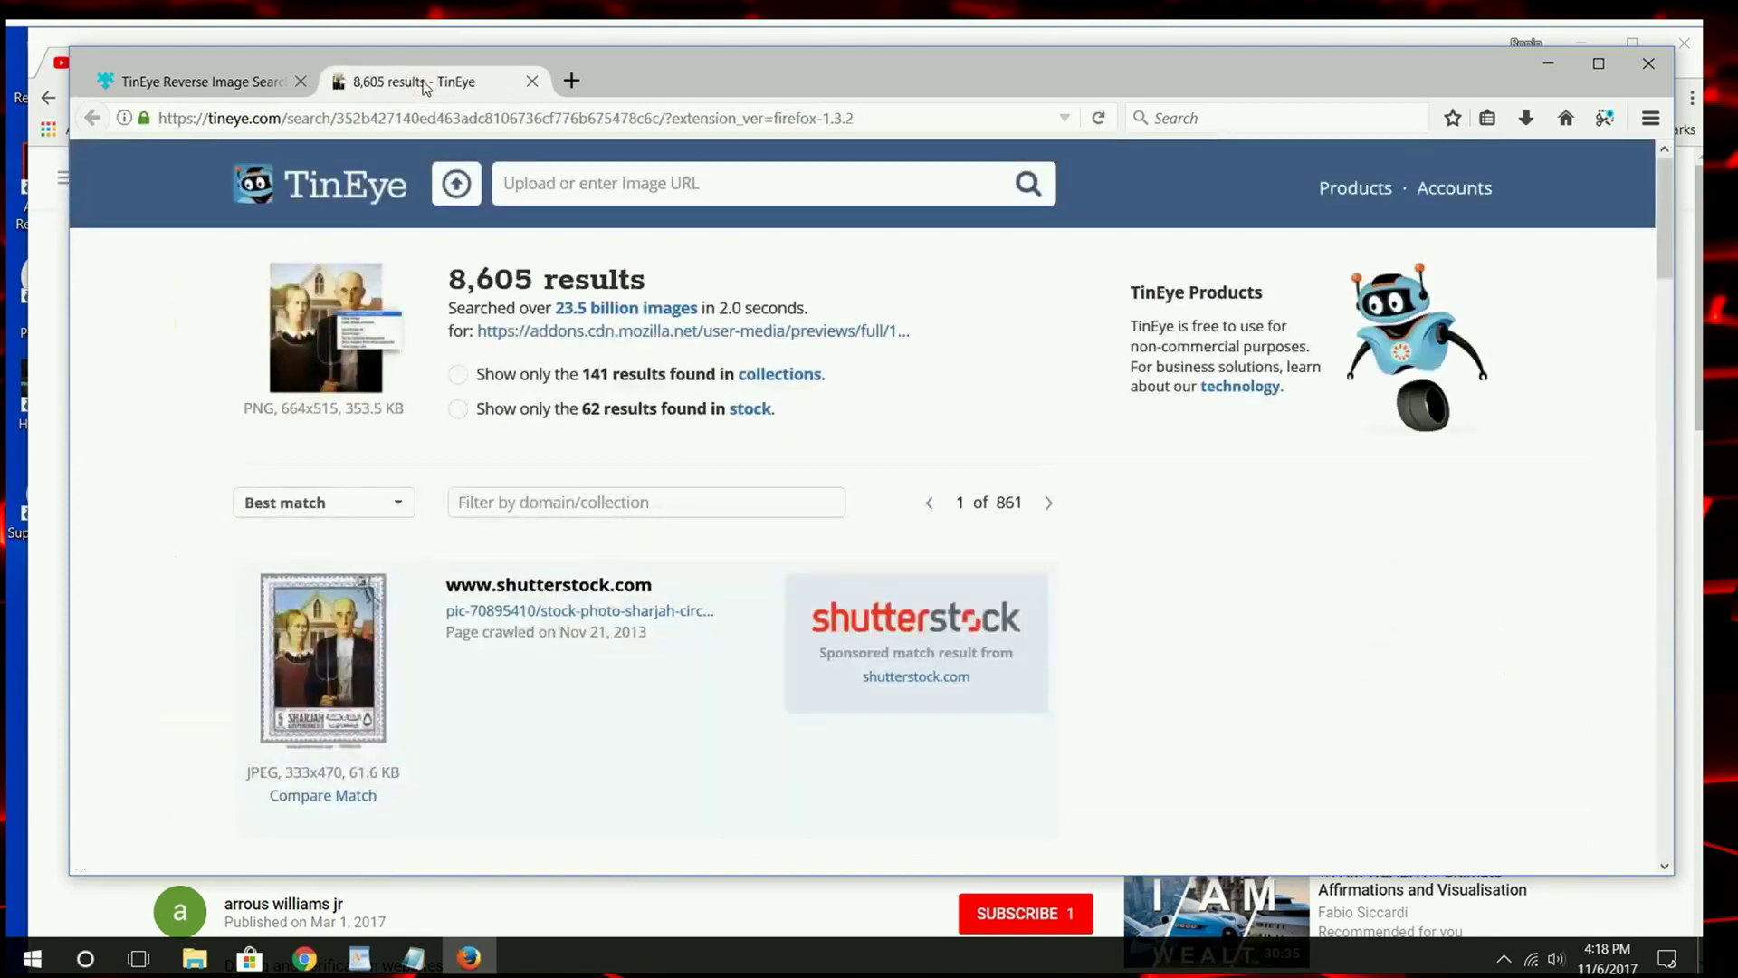
pyautogui.scroll(-3, 186, 470)
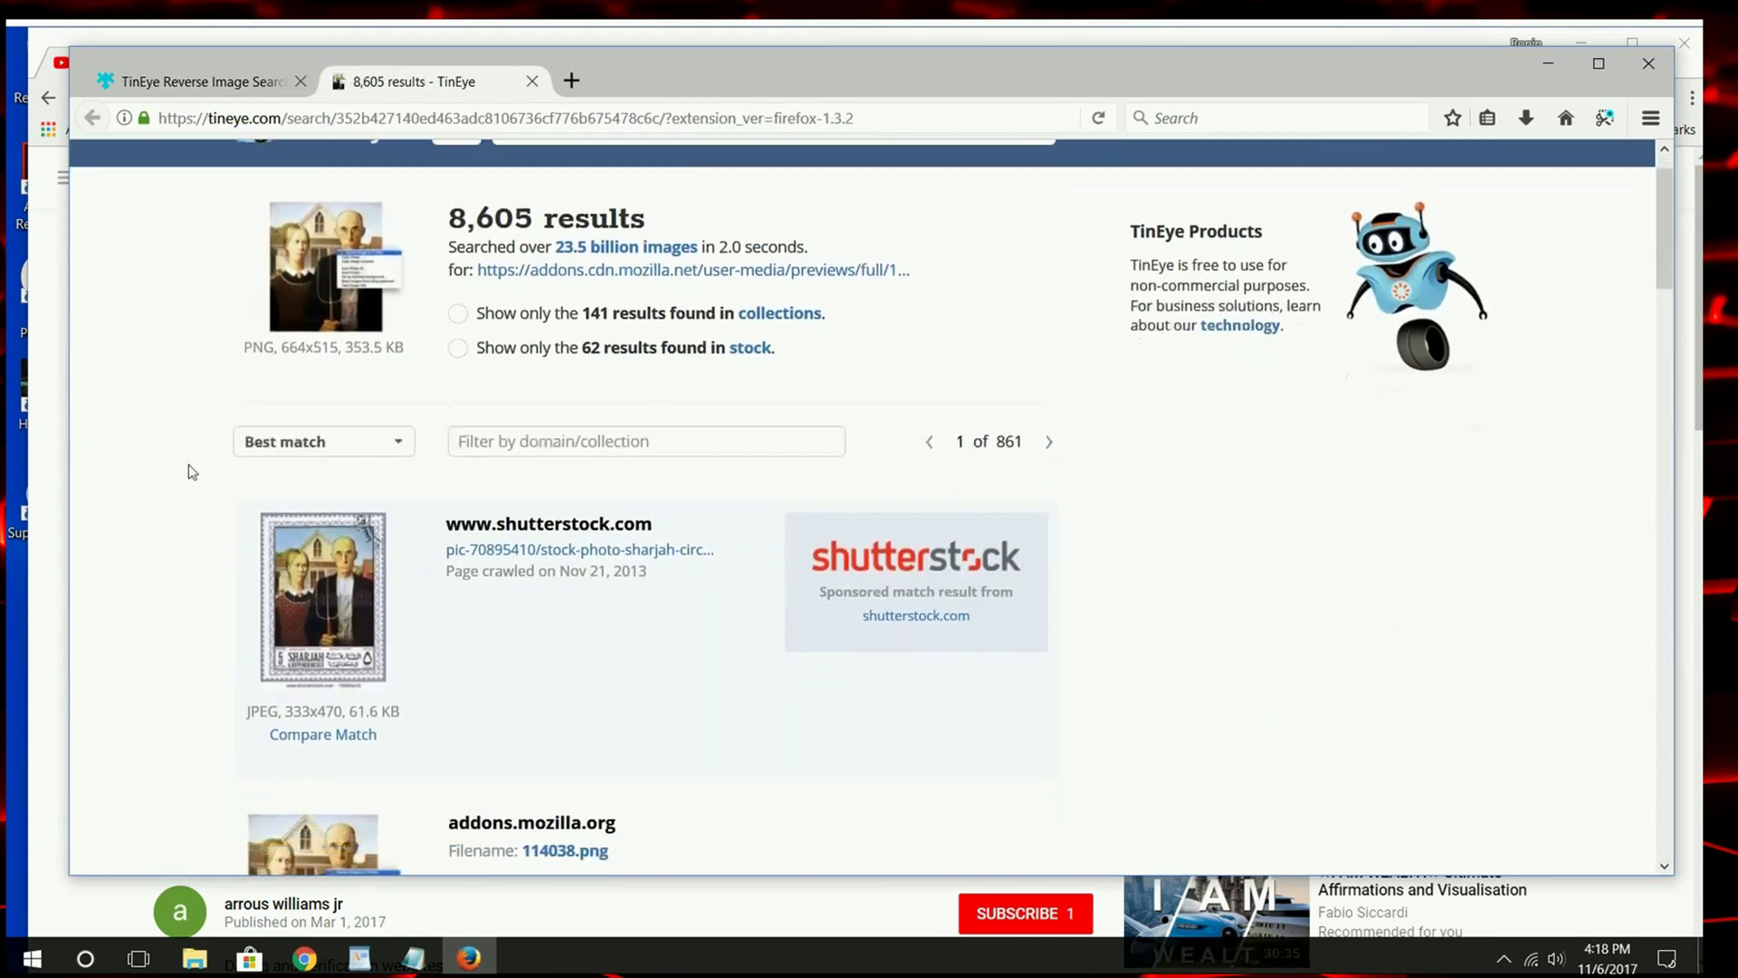